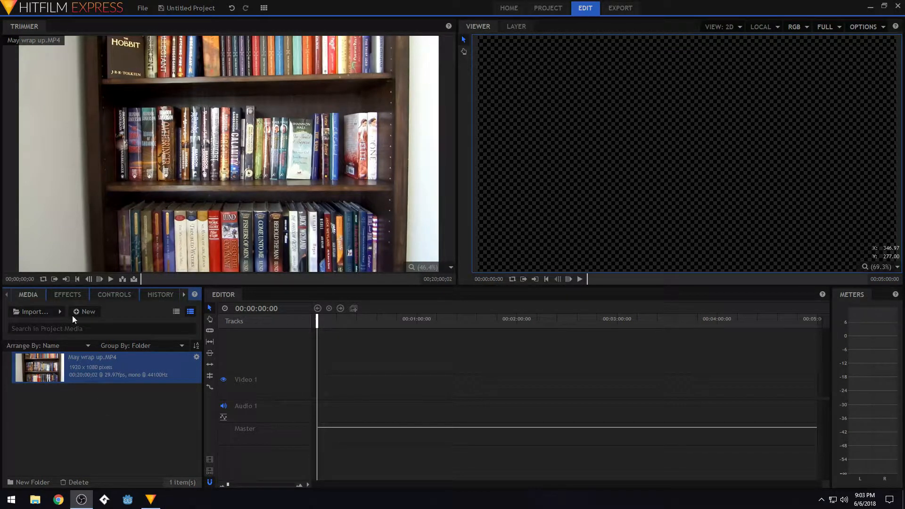
Import the Thing audio file and the YouTube Video Reader Turned Writer, Upload image from the Desktop into the project media.
click(44, 312)
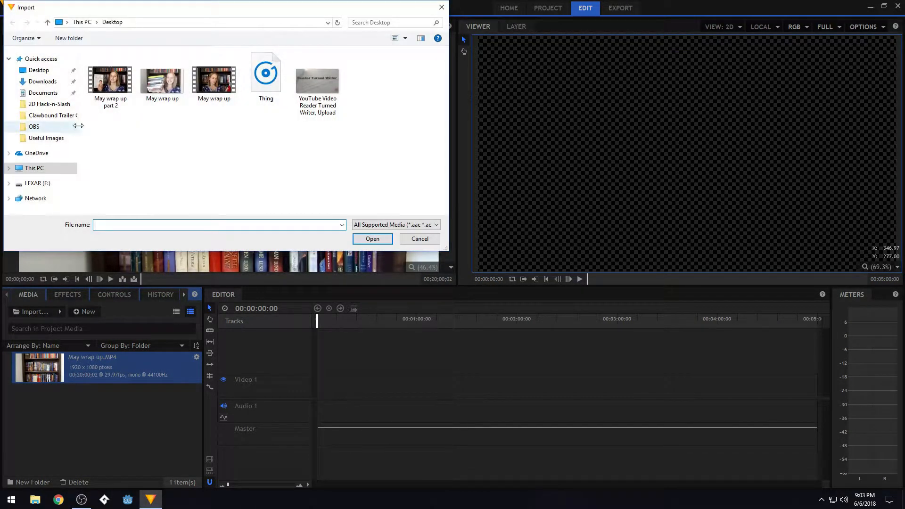
click(255, 90)
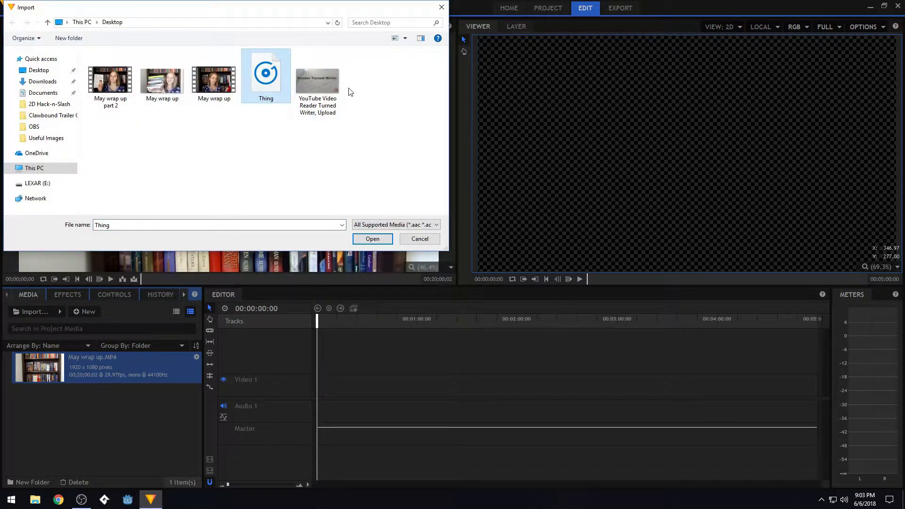
ctrl+click(332, 89)
click(373, 239)
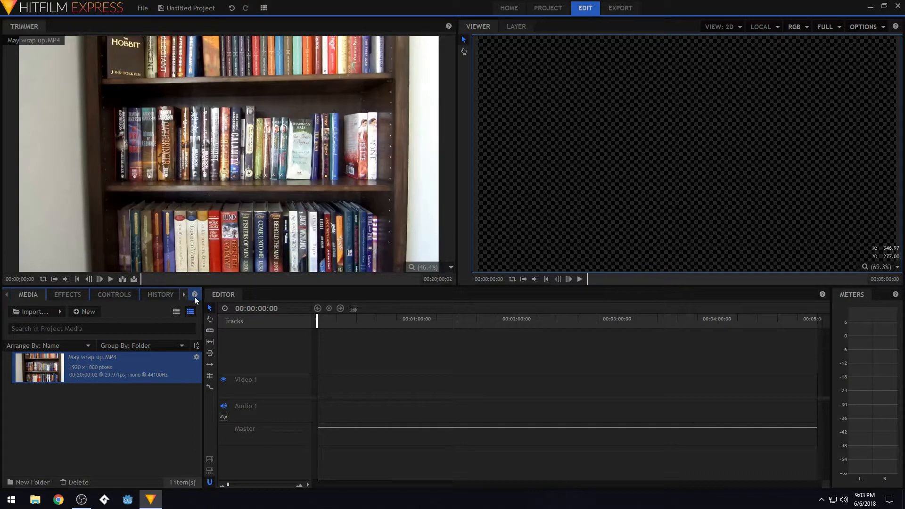
Place May wrap up.MP4 at the timeline start with sequence settings matched to the clip, and set the video track size to Small.
click(36, 365)
drag(36, 366, 319, 395)
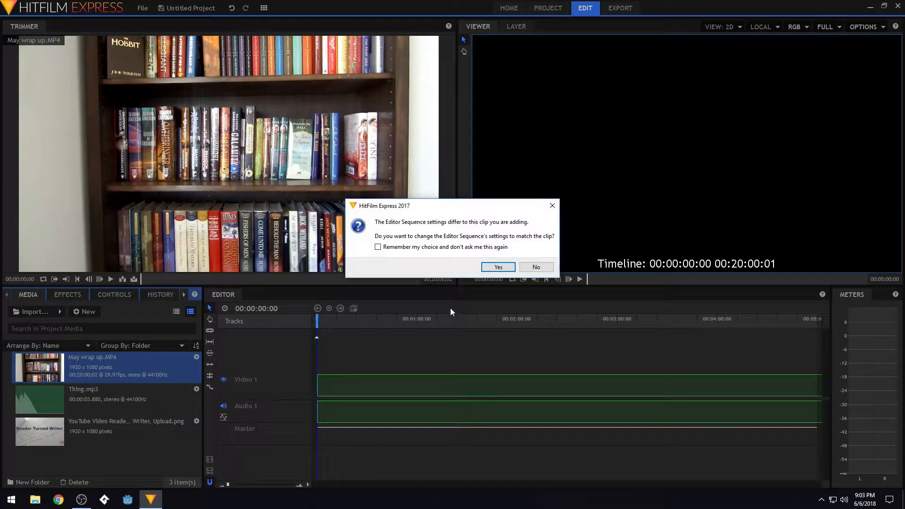
click(498, 267)
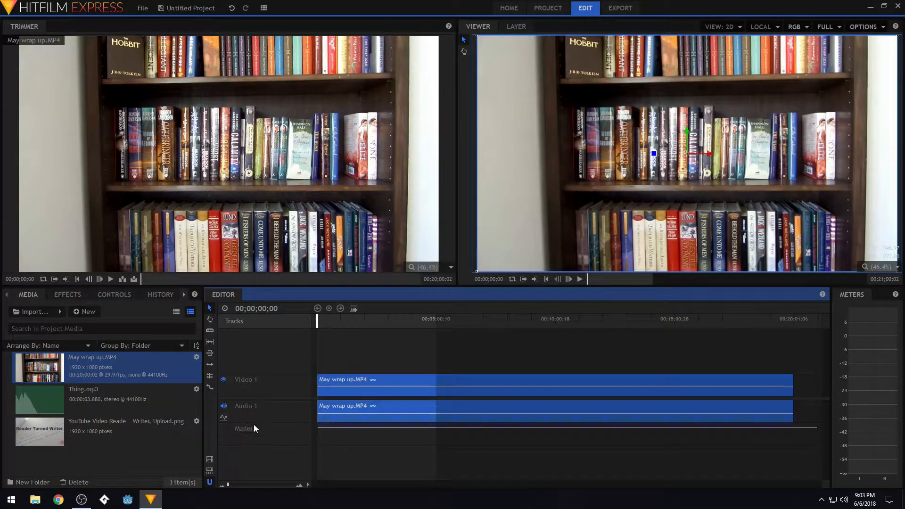
click(308, 485)
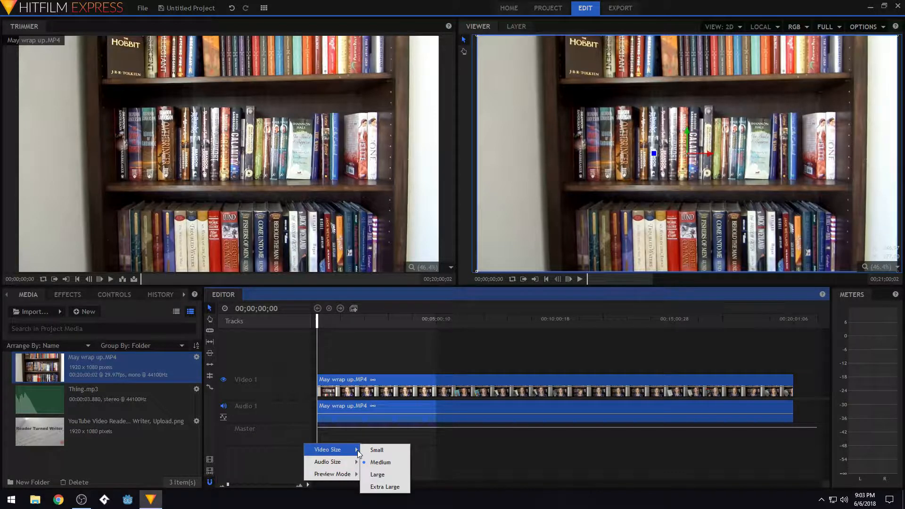
click(381, 450)
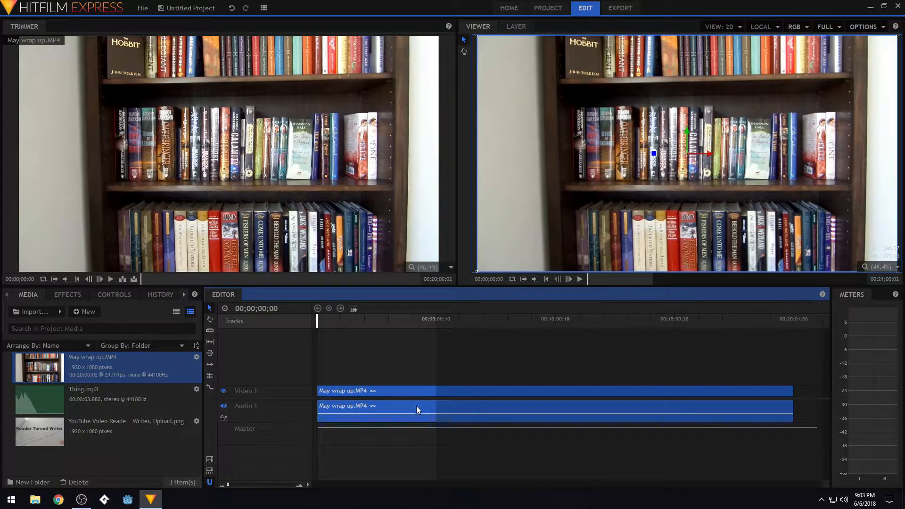
Find where the speaker starts talking and slice the May wrap up.MP4 clip at 00;00;21;07.
click(240, 483)
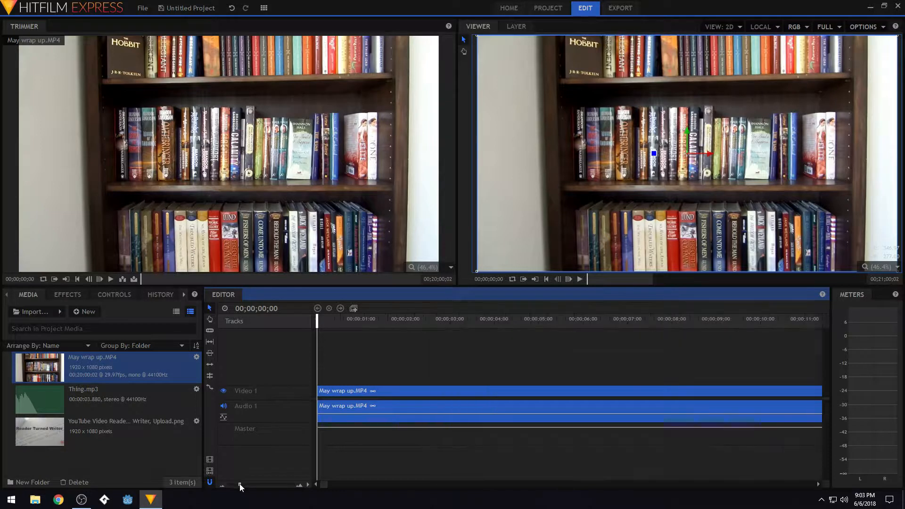
click(245, 484)
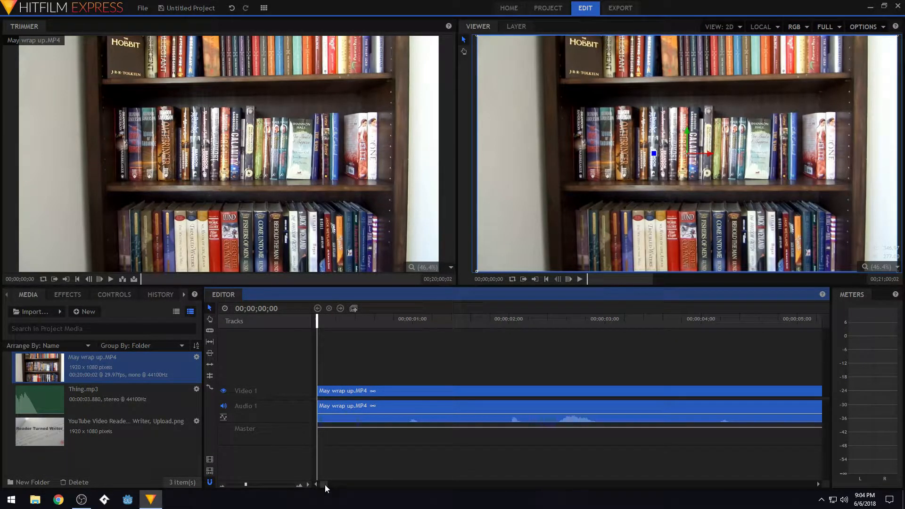
click(818, 484)
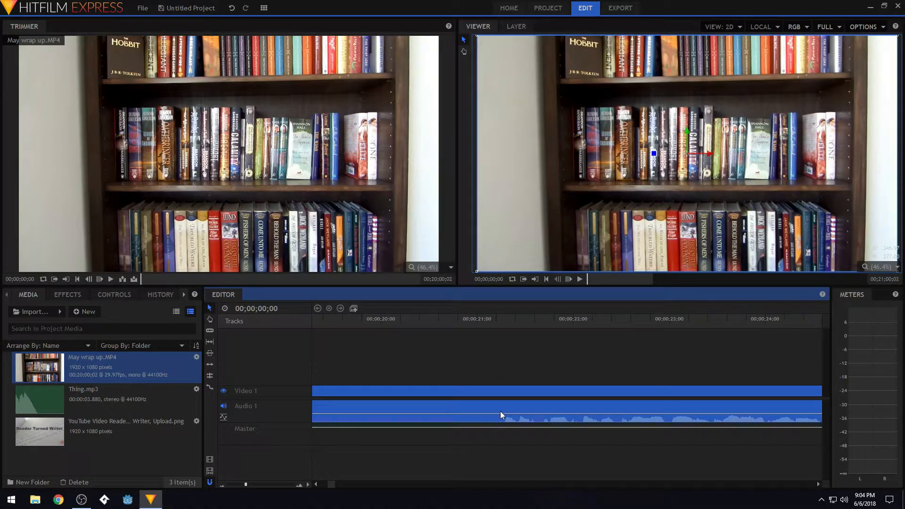
click(496, 320)
click(580, 279)
click(581, 279)
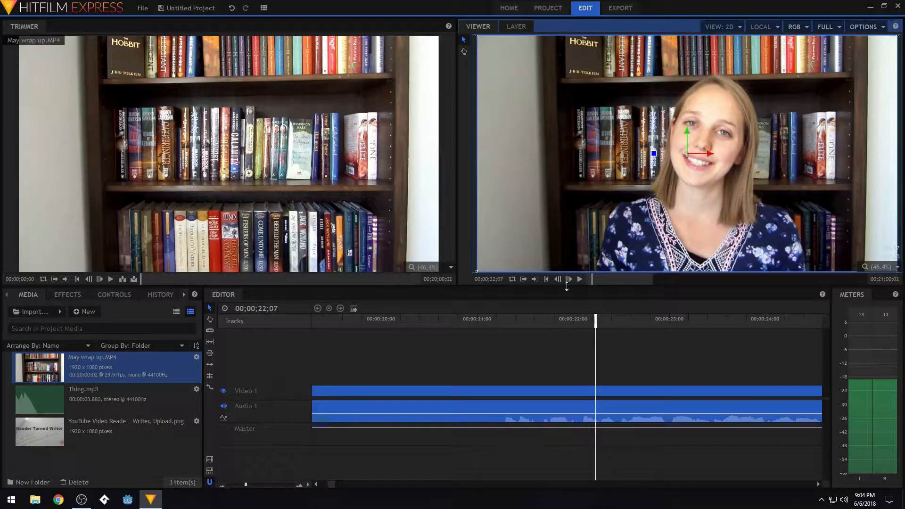
click(497, 320)
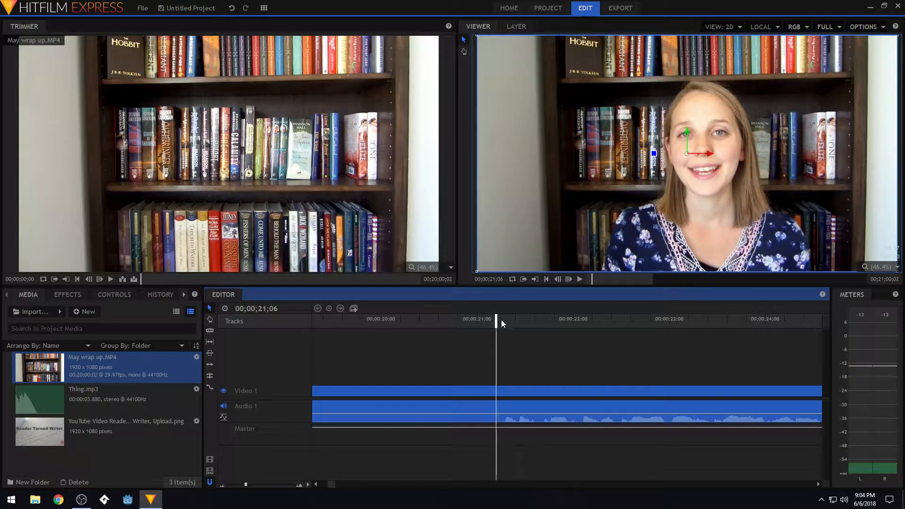
drag(498, 319, 502, 321)
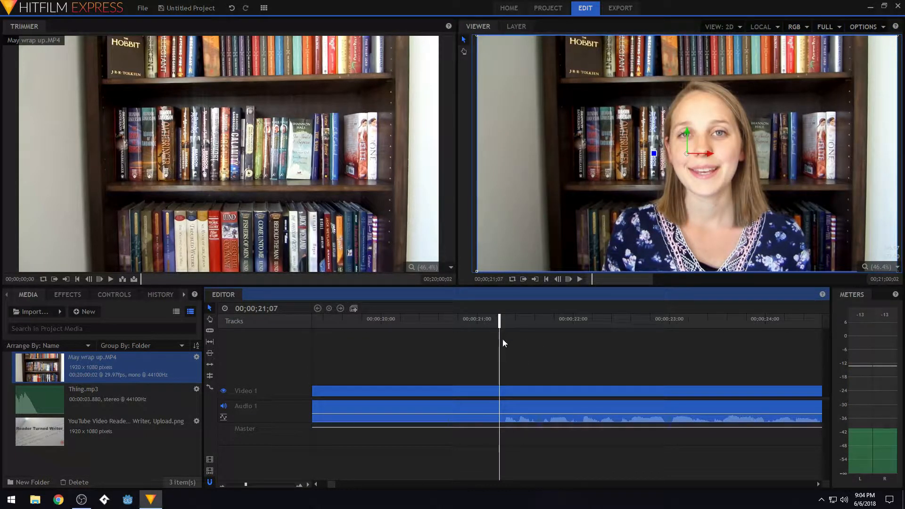
right_click(504, 404)
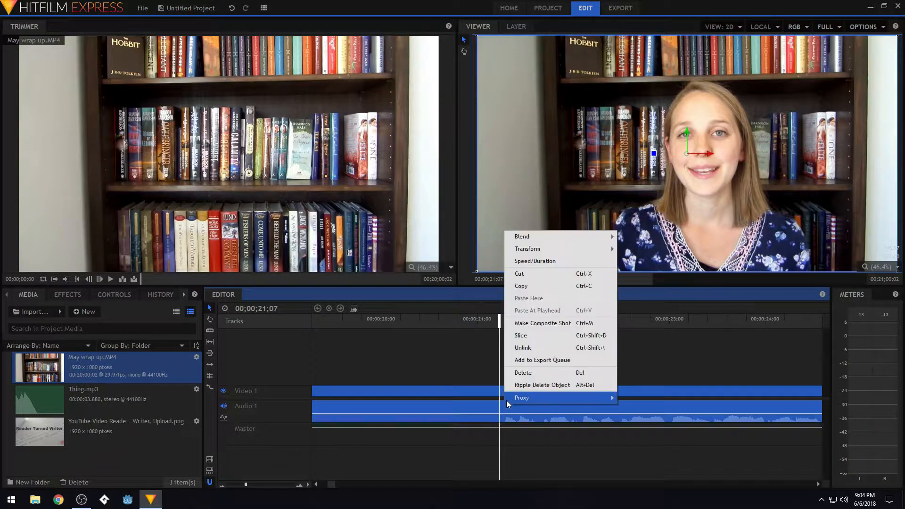
click(533, 336)
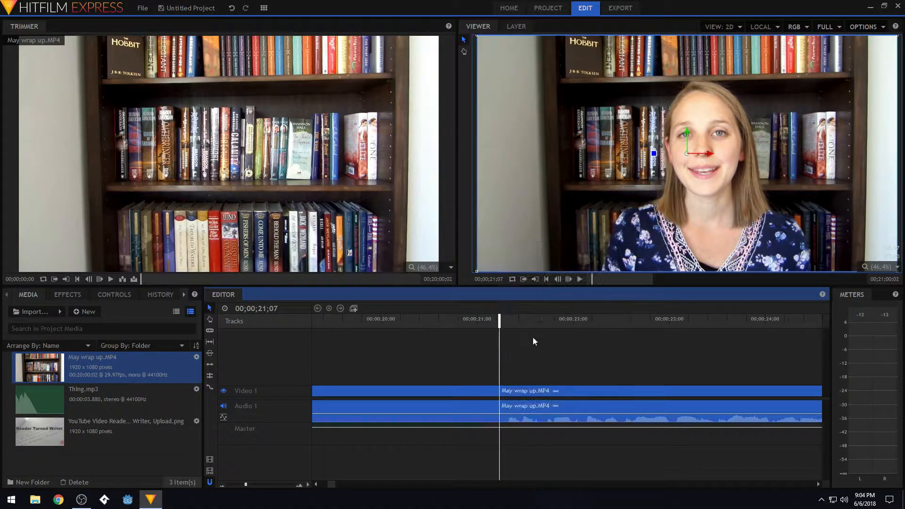
Delete the clip segment before the slice and move the remaining clip to the start of the timeline.
click(474, 411)
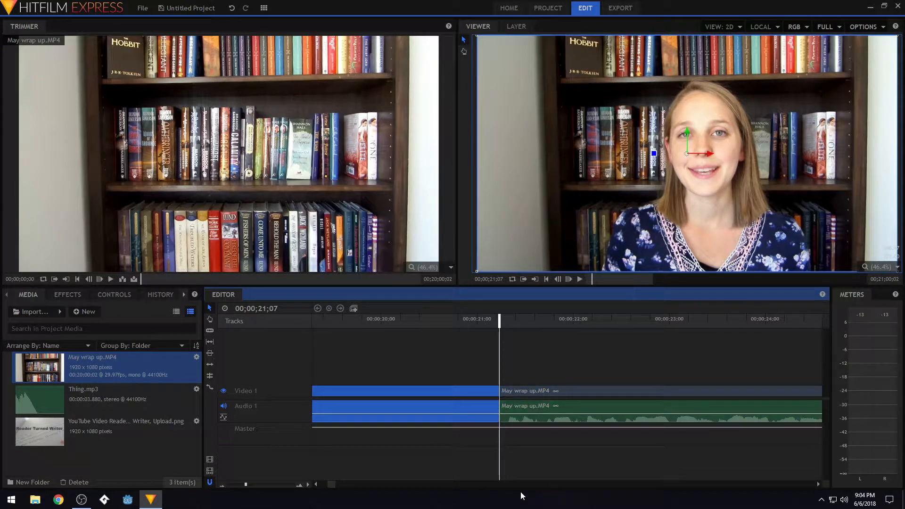
right_click(411, 402)
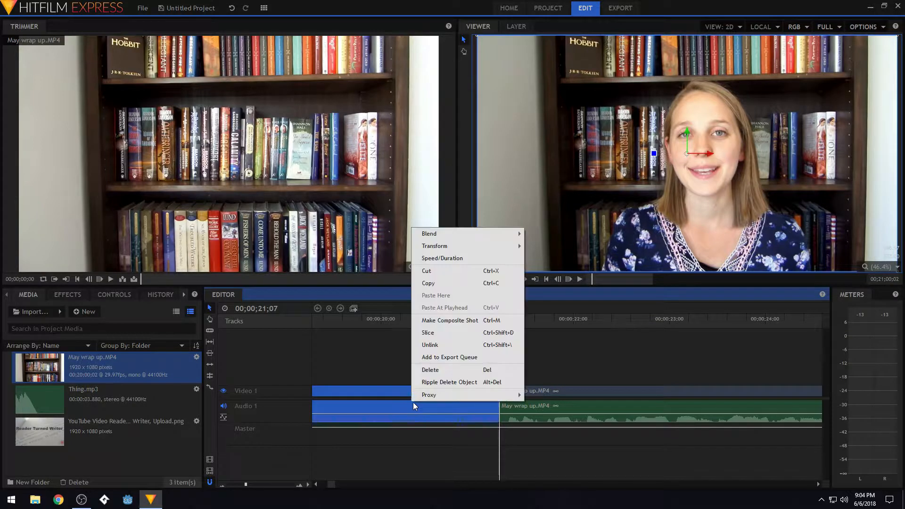
mouse_move(436, 239)
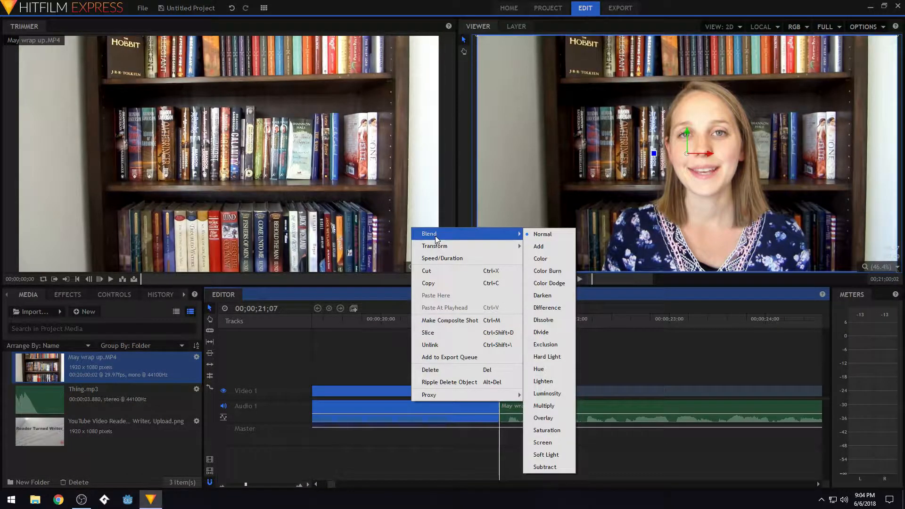
click(463, 371)
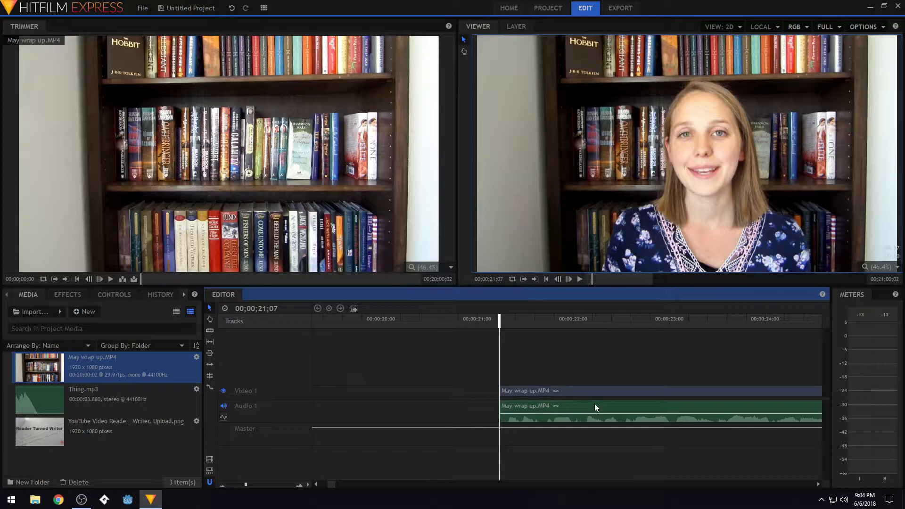
drag(594, 404, 333, 410)
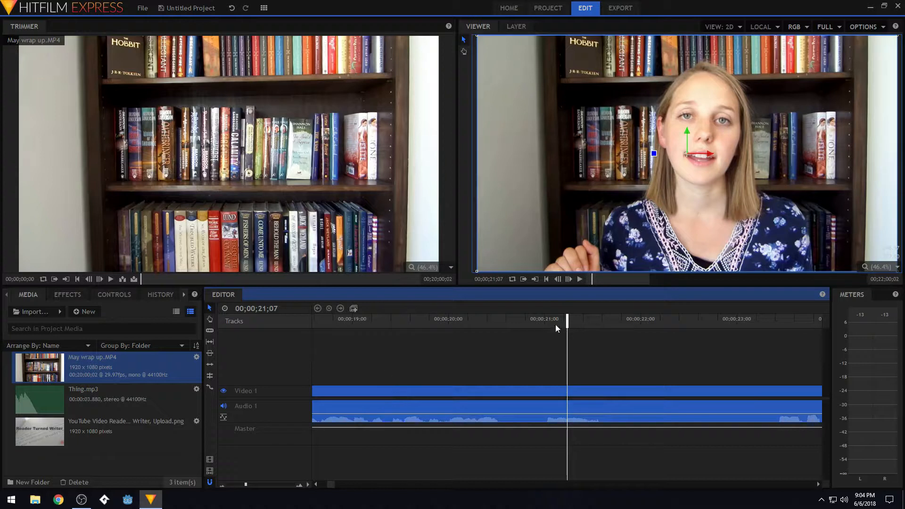
Play the clip from the beginning and slice it at 00;00;06;19, where the first spoken passage ends.
click(546, 280)
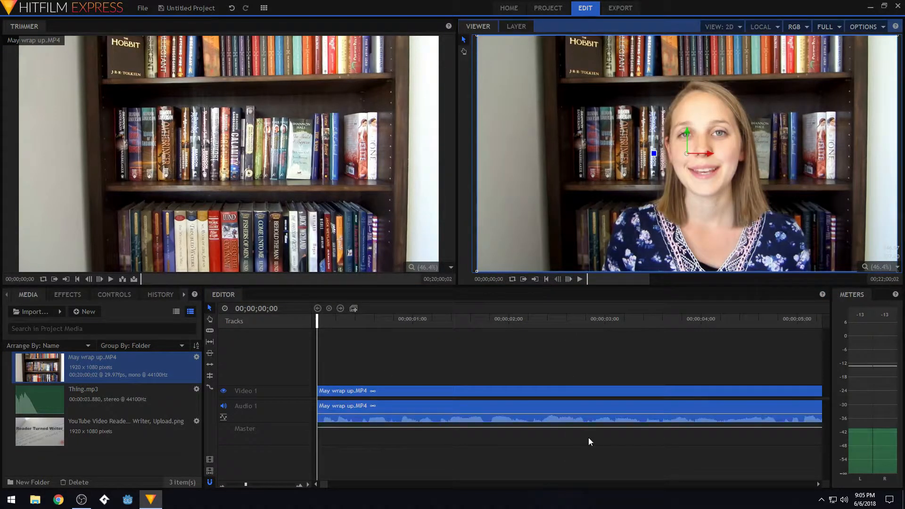
click(580, 279)
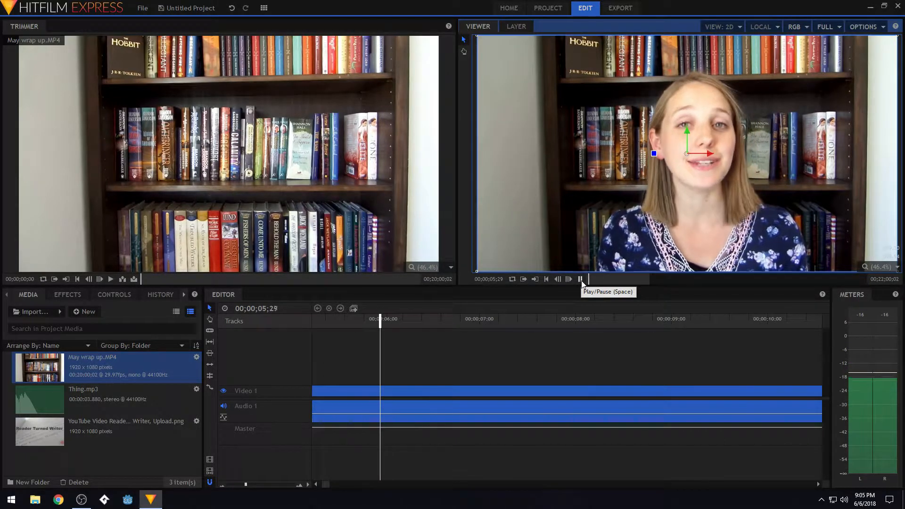
click(580, 279)
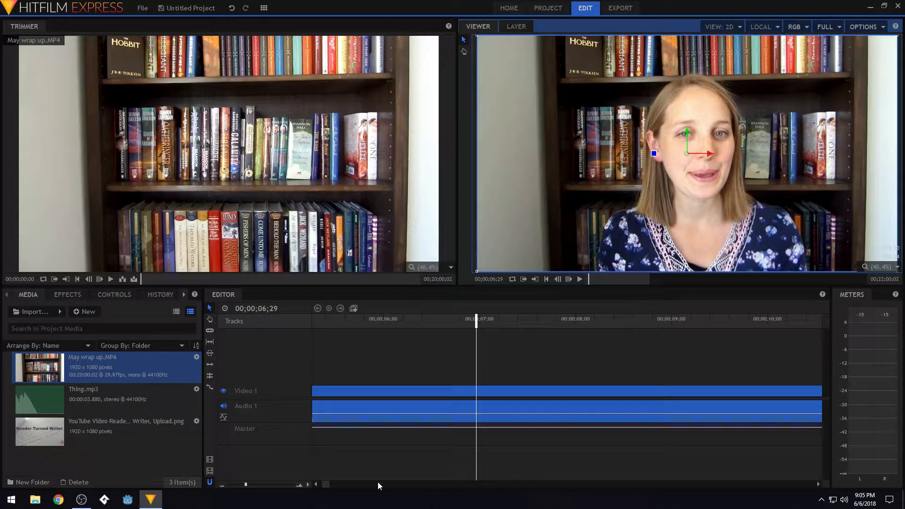
click(315, 484)
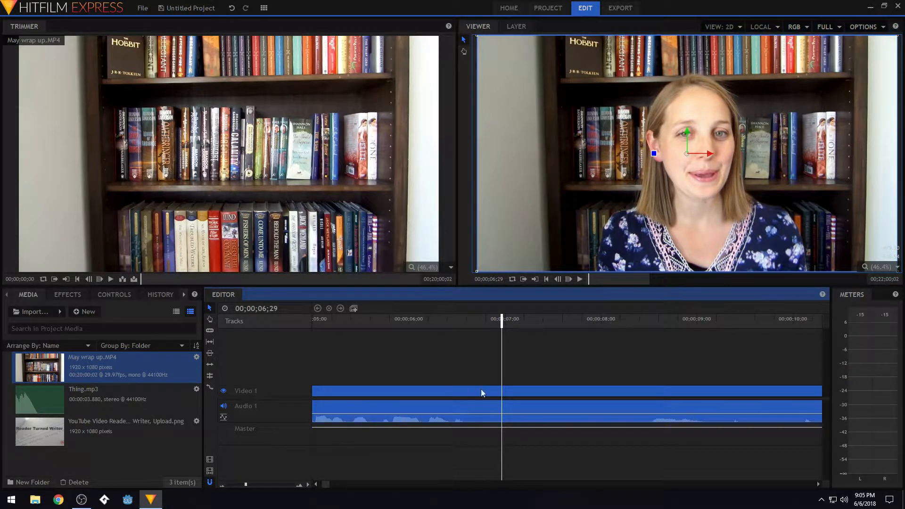
click(470, 318)
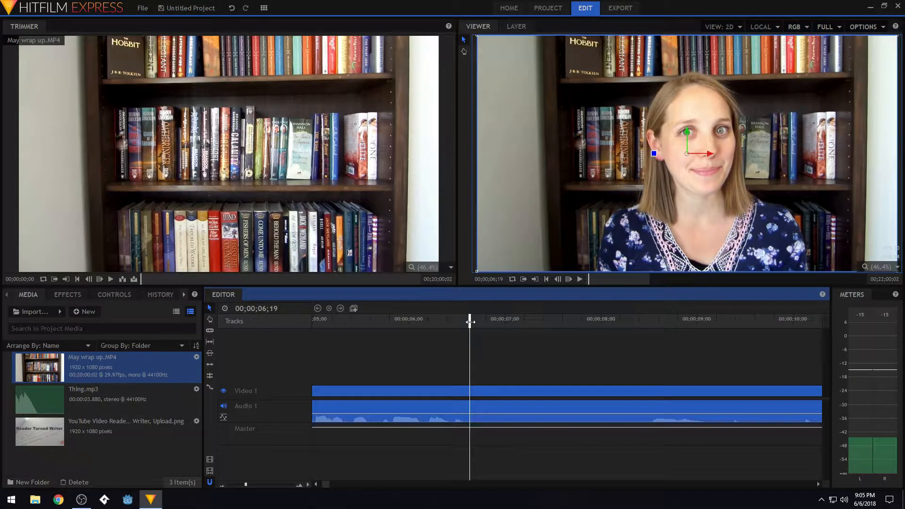
right_click(476, 412)
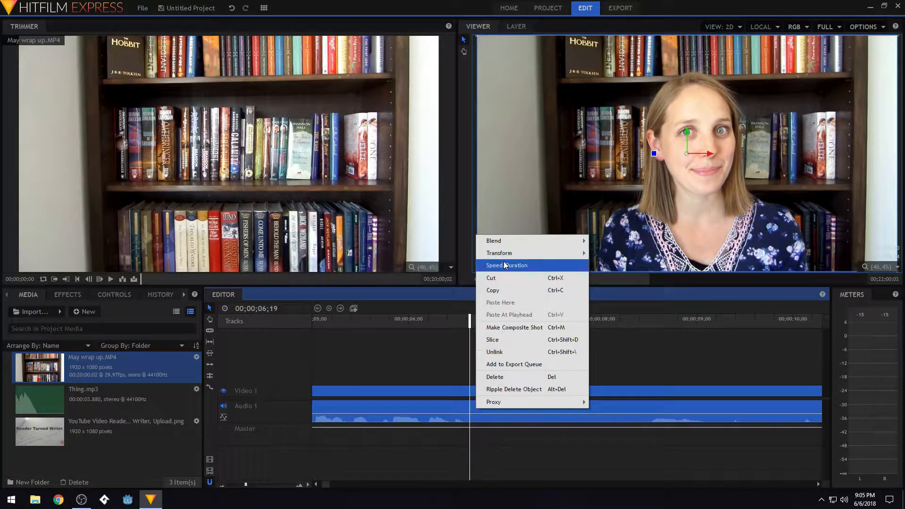
click(519, 339)
Find where speech resumes after the pause and slice the clip at 00;00;10;24.
click(818, 484)
click(818, 484)
click(818, 484)
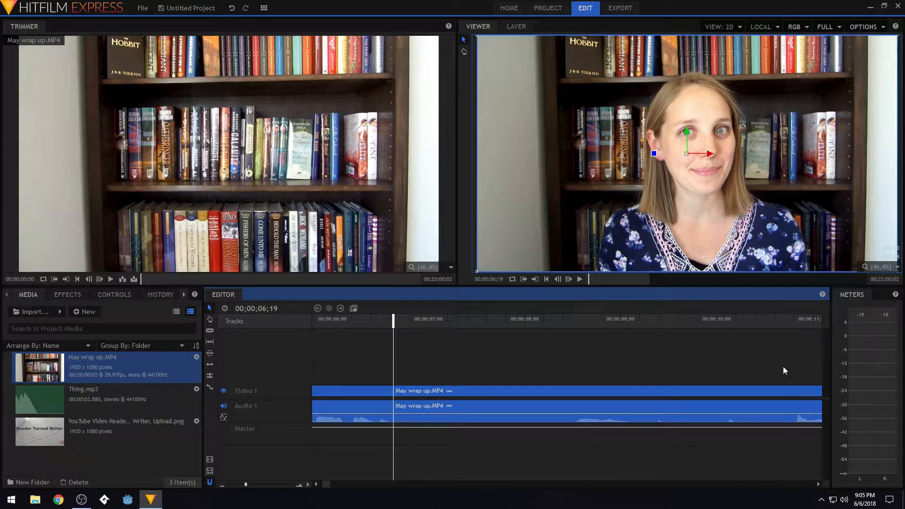
click(782, 317)
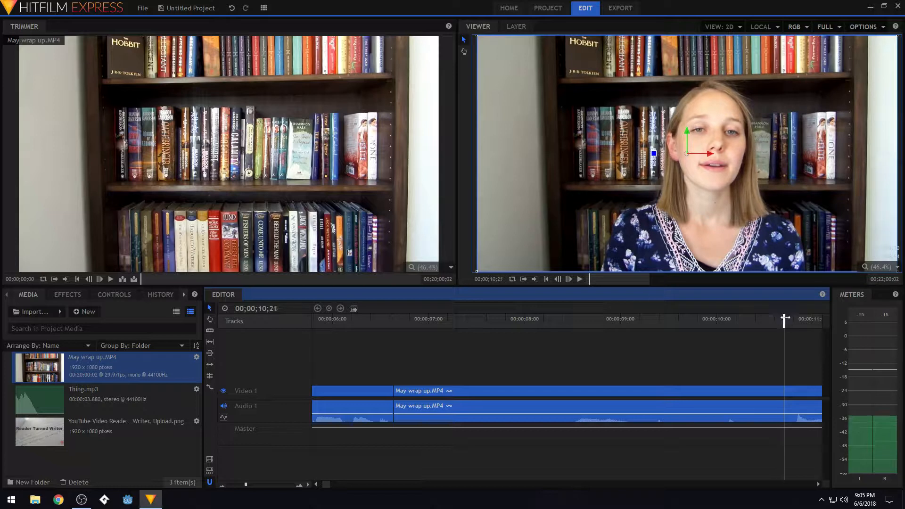
click(794, 319)
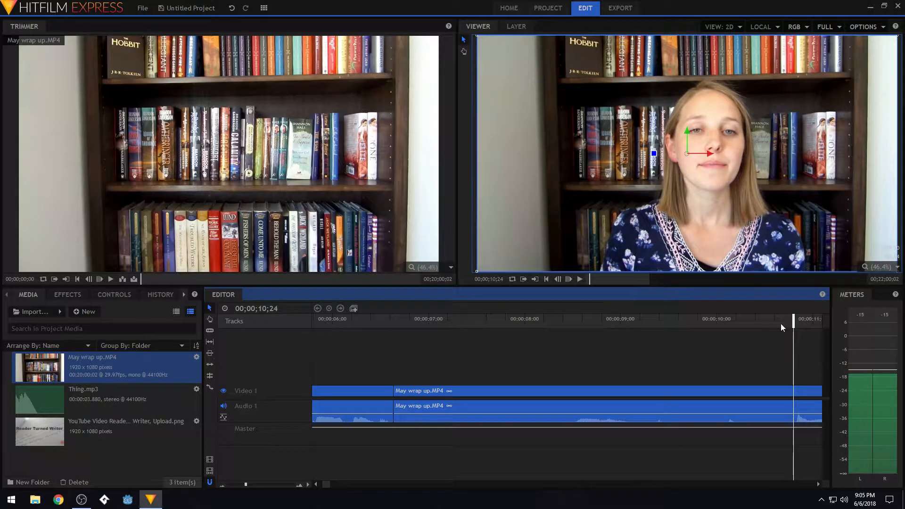
click(782, 324)
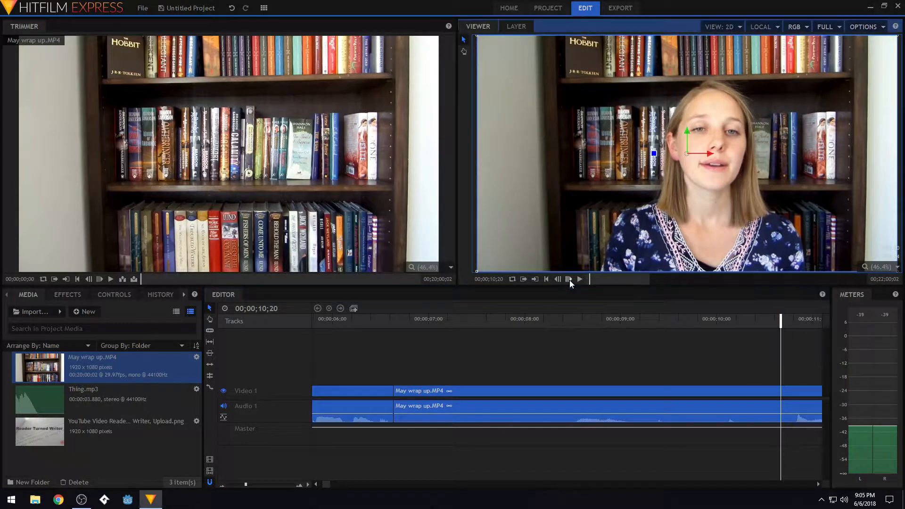
click(570, 281)
click(558, 280)
click(567, 281)
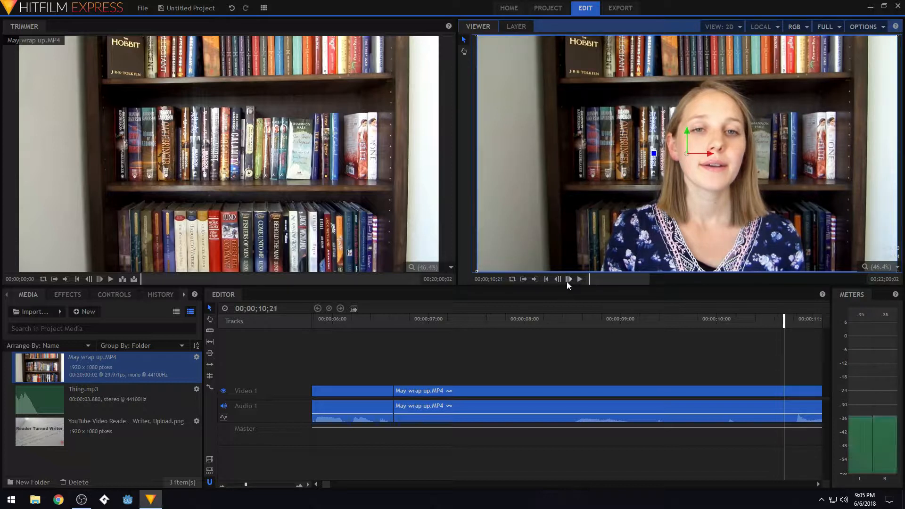
click(558, 281)
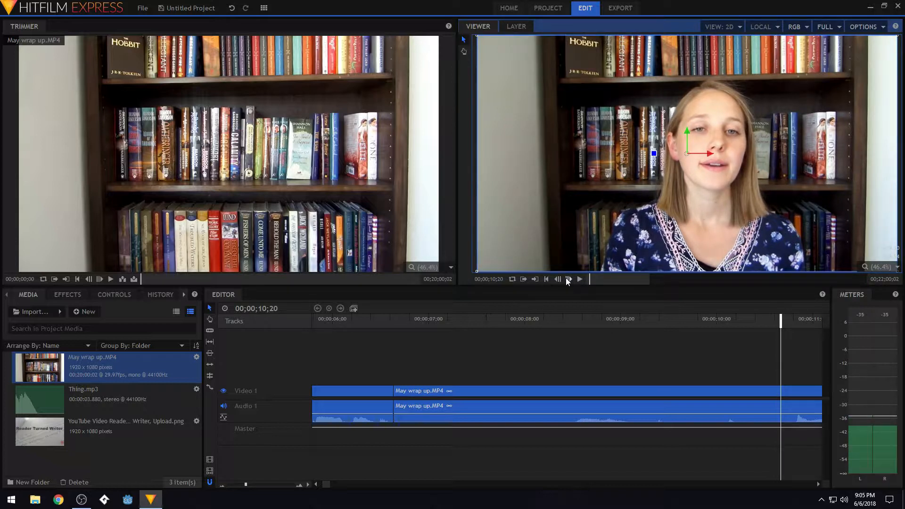
click(568, 281)
click(793, 320)
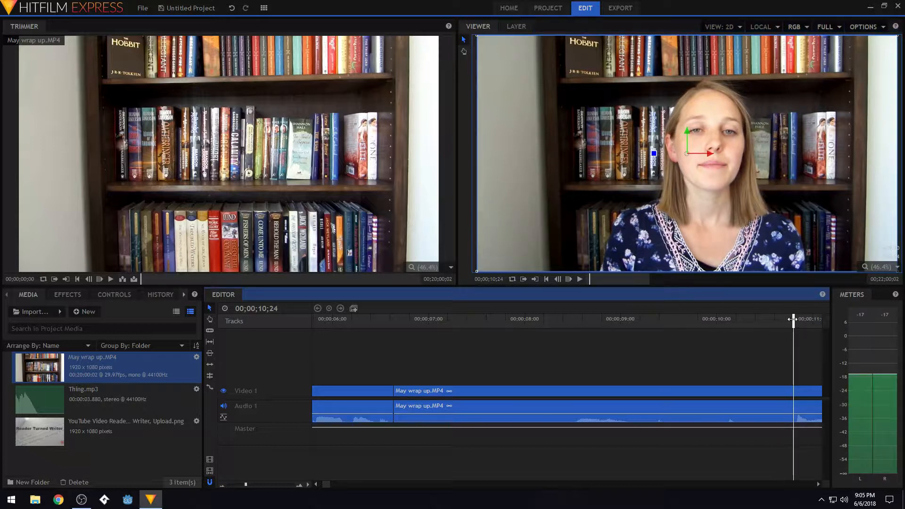
right_click(797, 409)
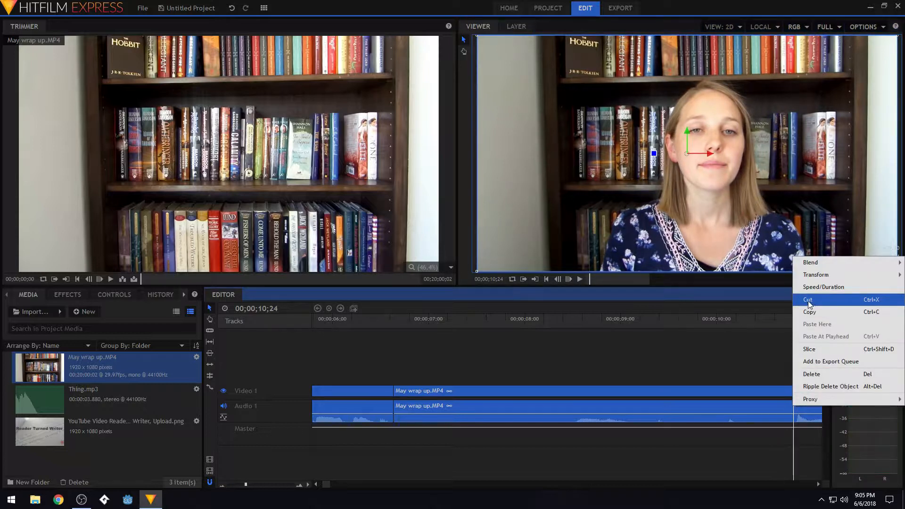
click(834, 357)
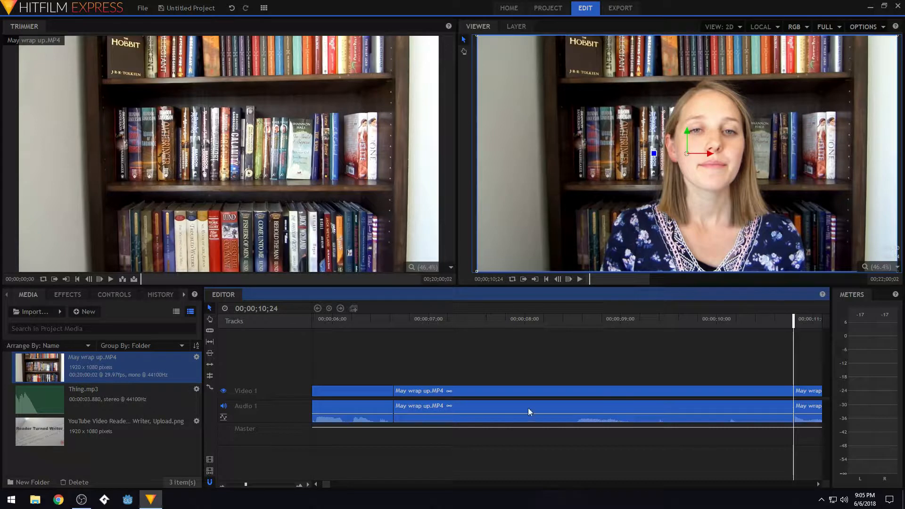
Delete the segment of the May wrap up.MP4 clip between the slices at 00;00;06;19 and 00;00;10;24.
click(602, 407)
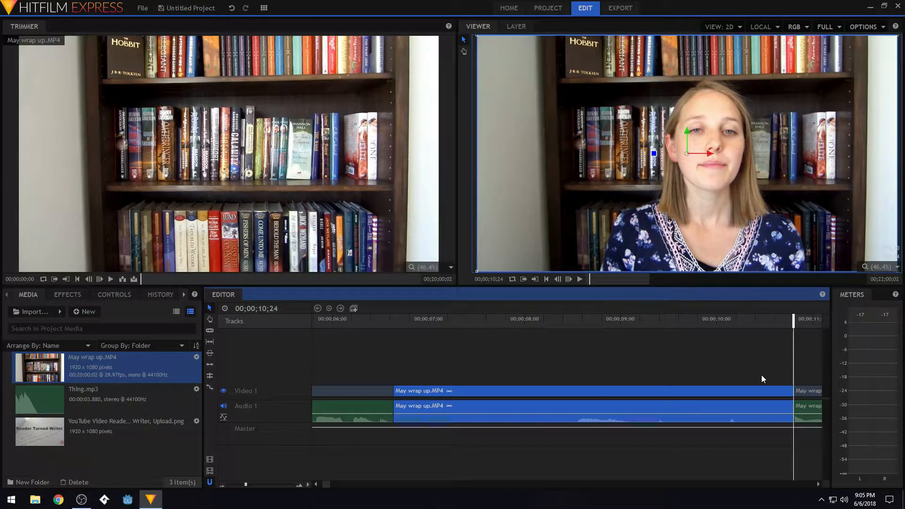
right_click(725, 405)
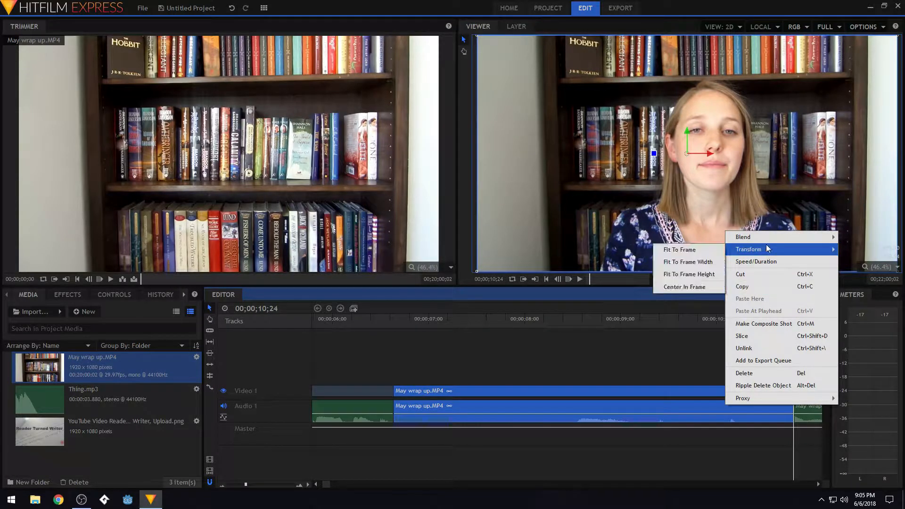
click(779, 373)
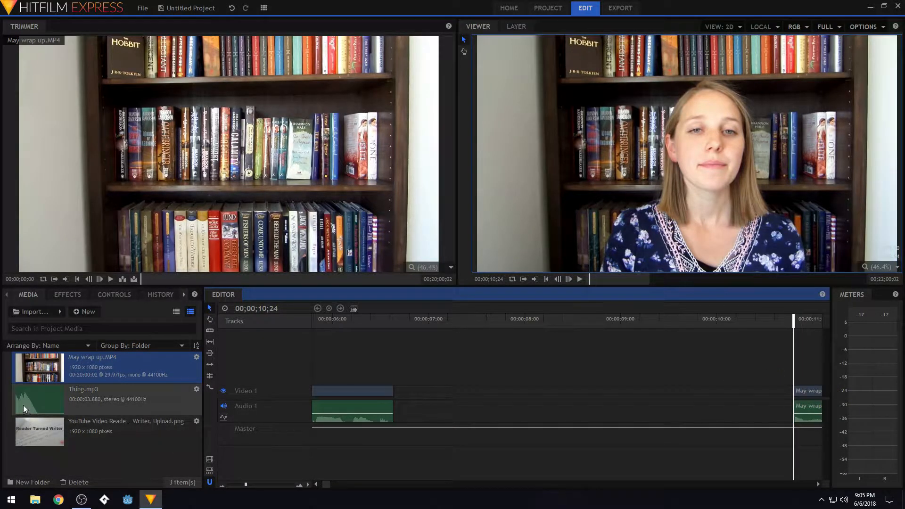
Place the YouTube Video Reader Turned Writer, Upload.png image directly after the first clip segment and set its duration to 00;00;01;29.
click(30, 431)
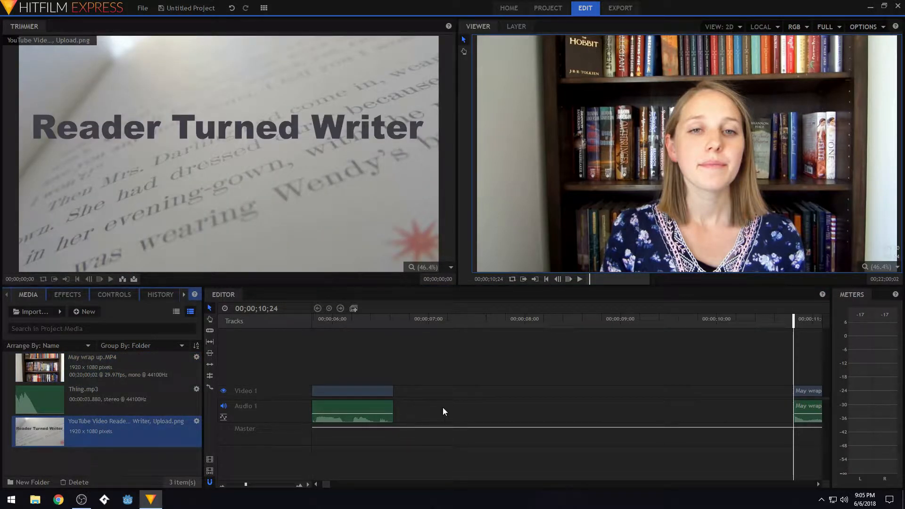
drag(36, 435, 395, 394)
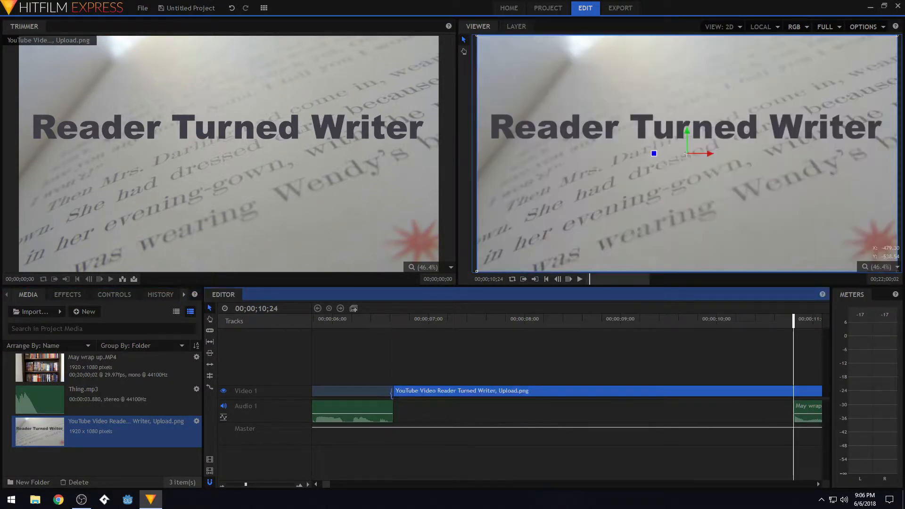
right_click(418, 392)
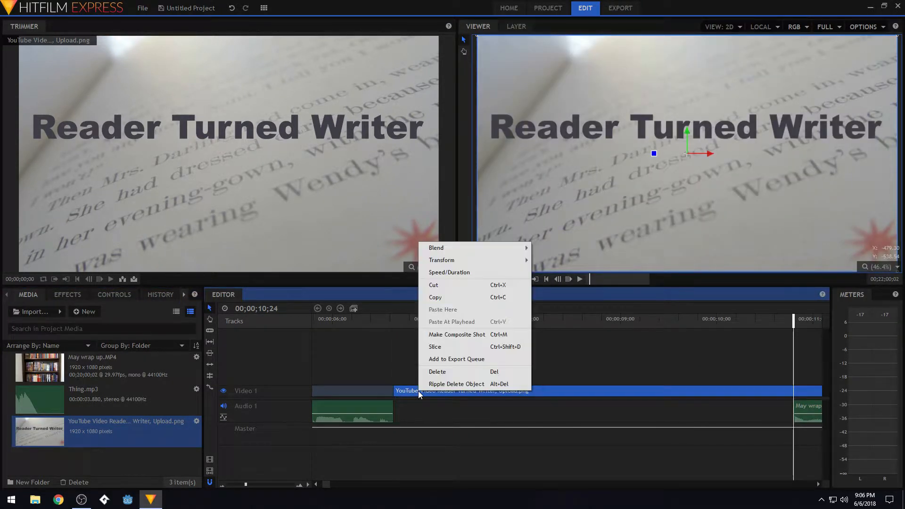
click(479, 275)
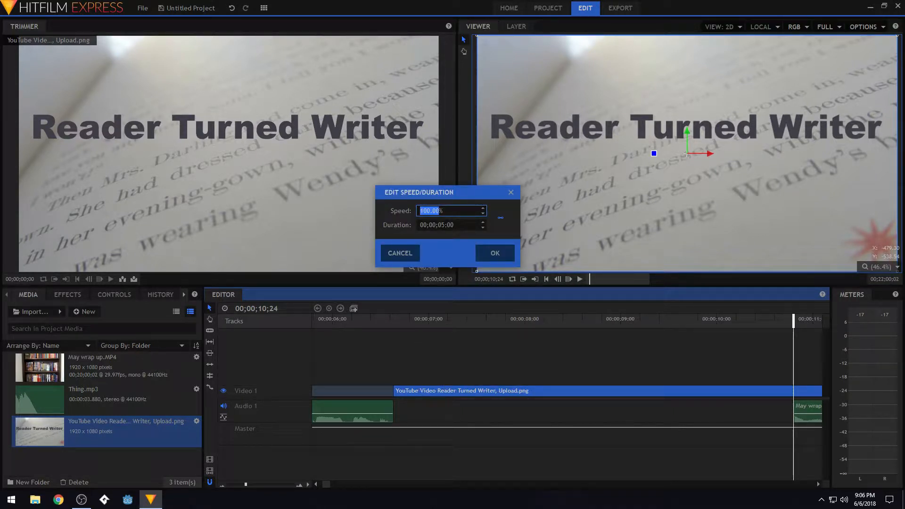
click(444, 226)
key(BackSpace)
text(1)
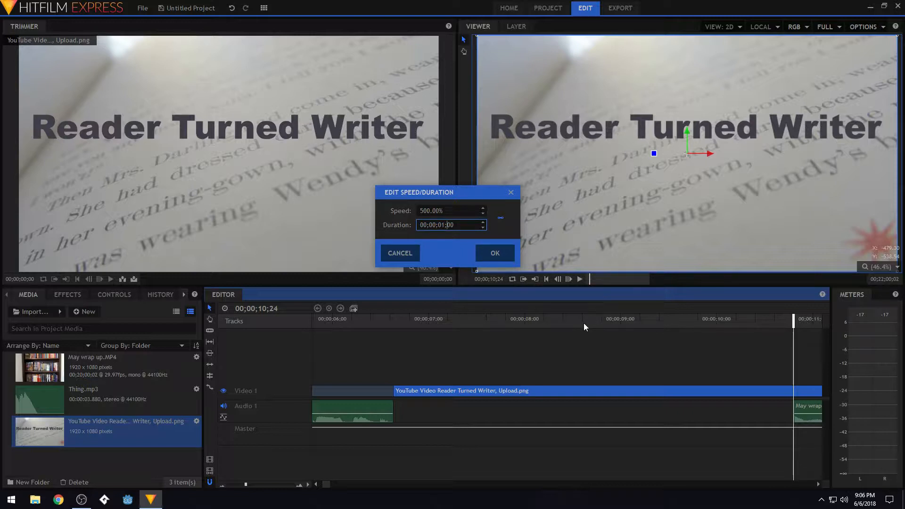
key(BackSpace)
key(BackSpace)
text(29)
click(488, 255)
Add Thing.mp3 on a new audio track at the title image's start and move the remaining clip against the image's end.
drag(56, 407, 395, 450)
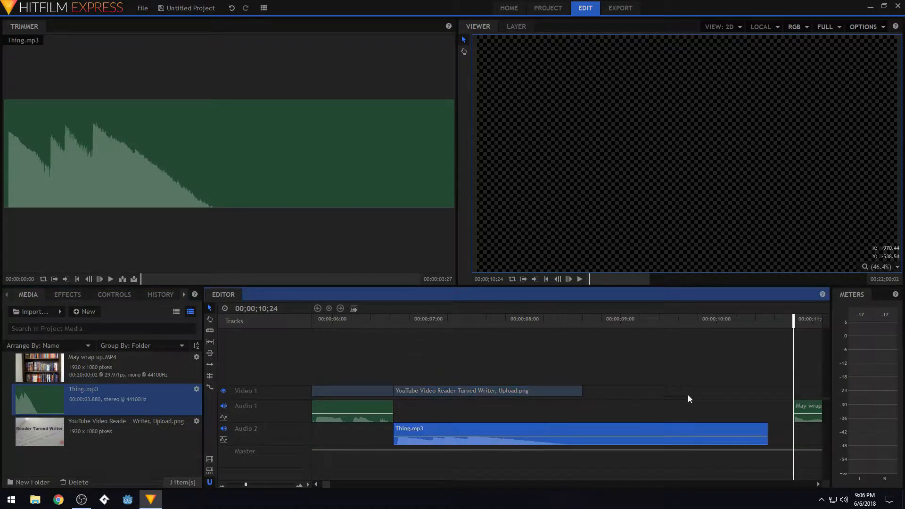
drag(816, 410, 582, 411)
drag(326, 485, 307, 484)
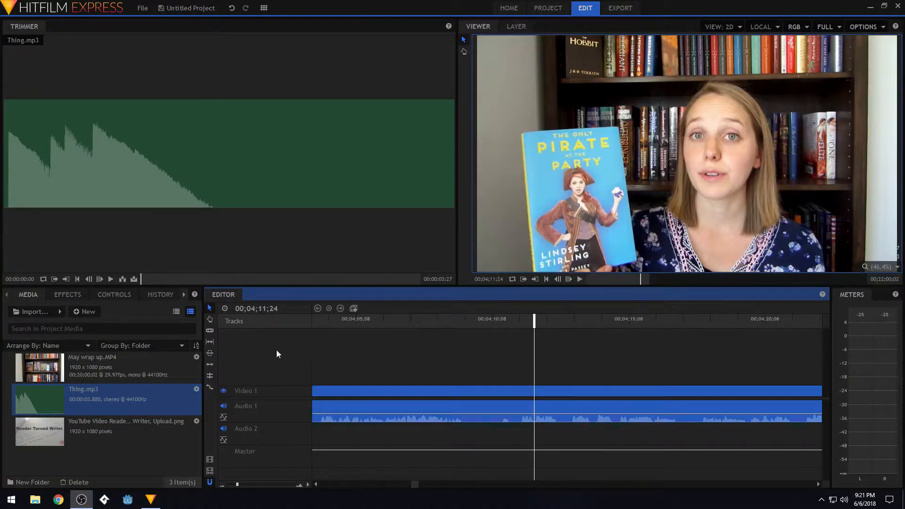
Slice the May wrap up.MP4 clip at 00;04;09;06, where the unwanted passage begins.
click(463, 321)
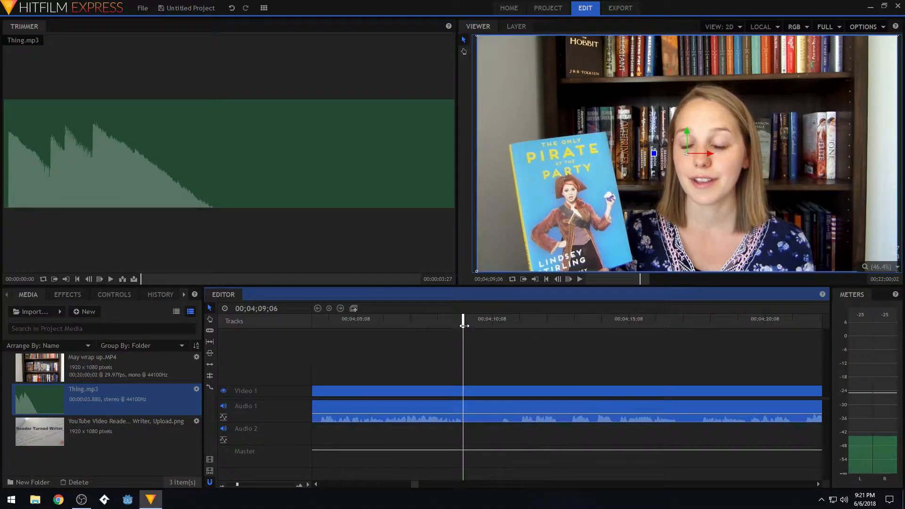
right_click(469, 406)
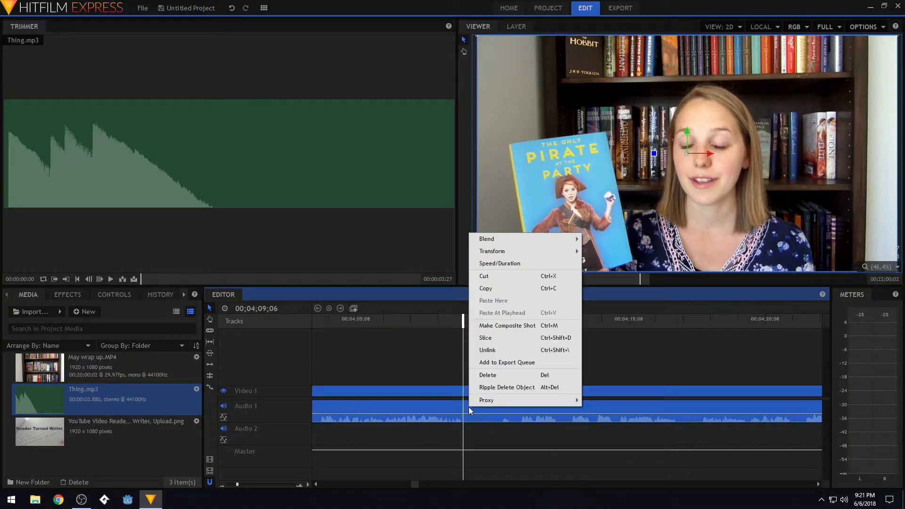
click(502, 338)
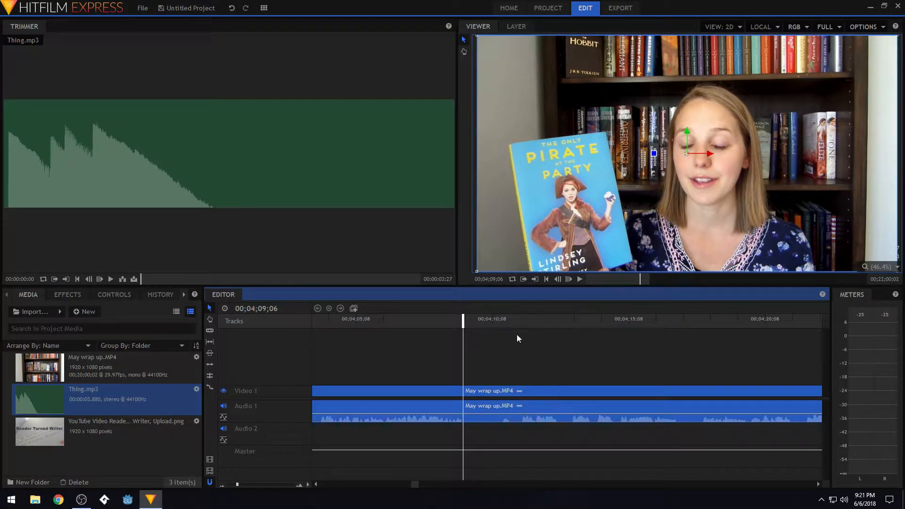
Play on to find the end of the unwanted passage and slice the clip at 00;04;11;07.
click(580, 279)
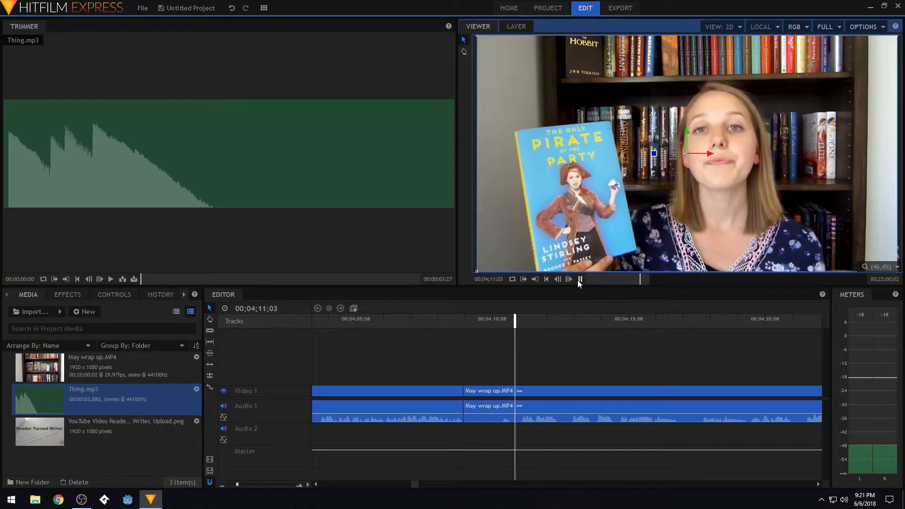
click(580, 280)
drag(525, 318, 519, 324)
right_click(523, 408)
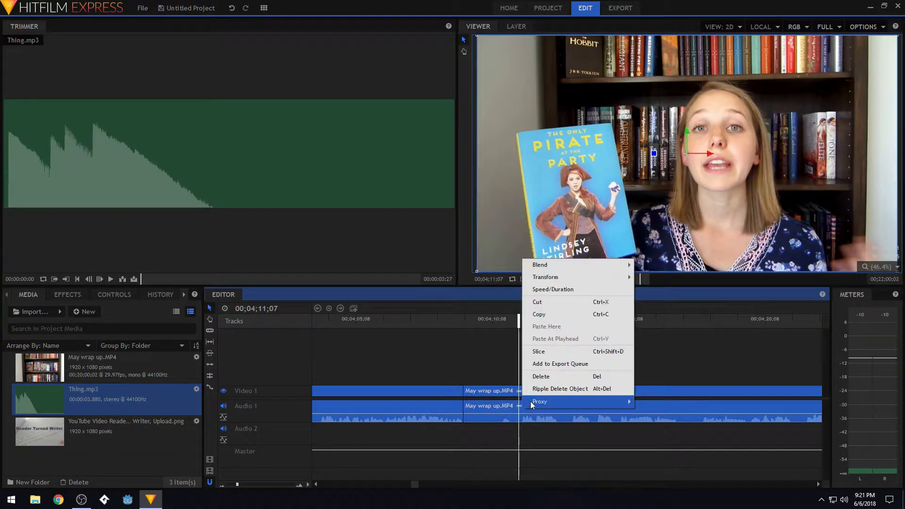
click(538, 351)
Delete the short segment between the two slices and move the following clip back to close the gap.
click(491, 405)
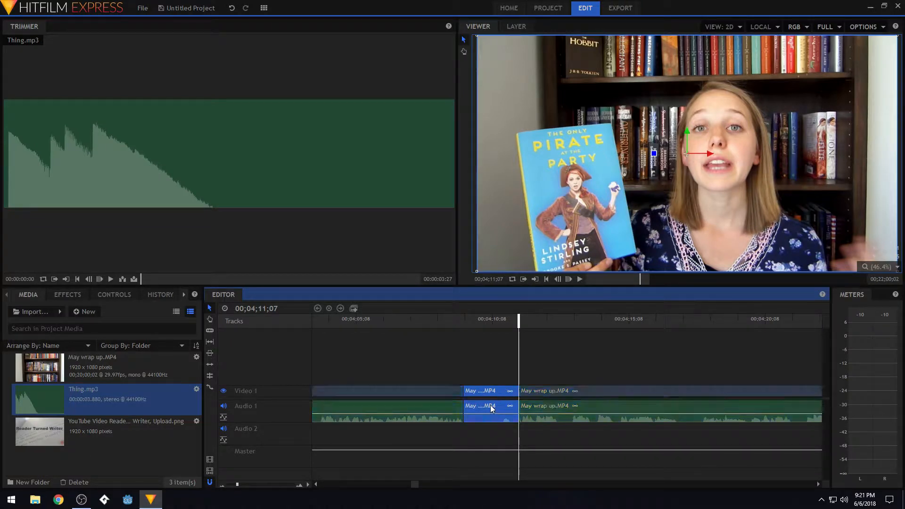
right_click(490, 405)
click(530, 371)
drag(545, 415, 490, 415)
Play the footage across the new cut near 00;04;09;06 several times to check the transition.
click(443, 318)
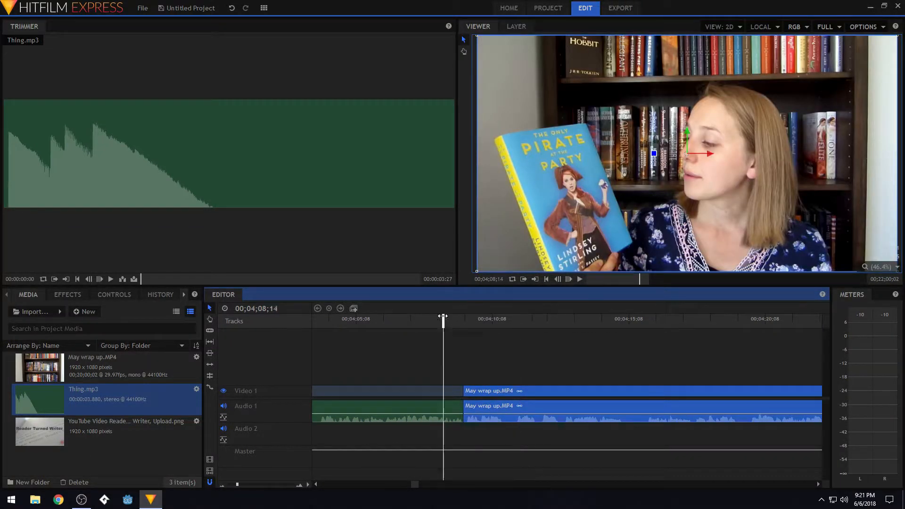
key(space)
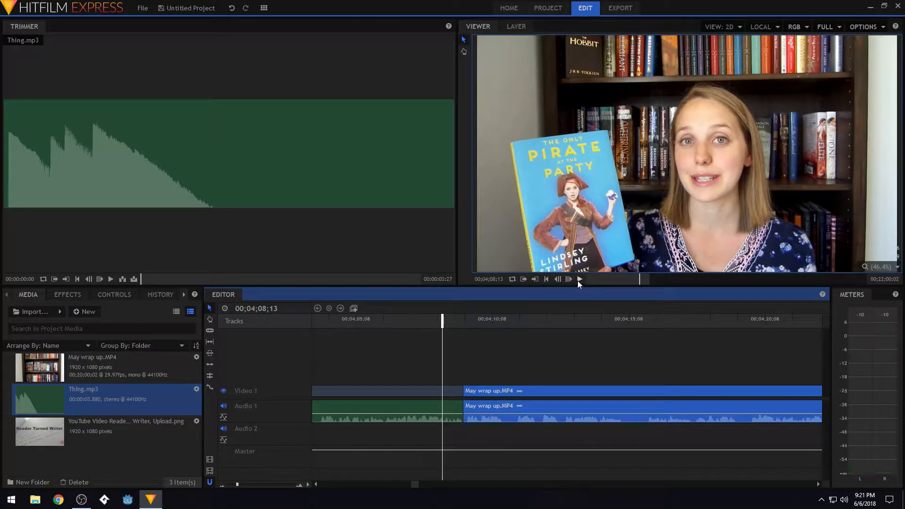
click(579, 279)
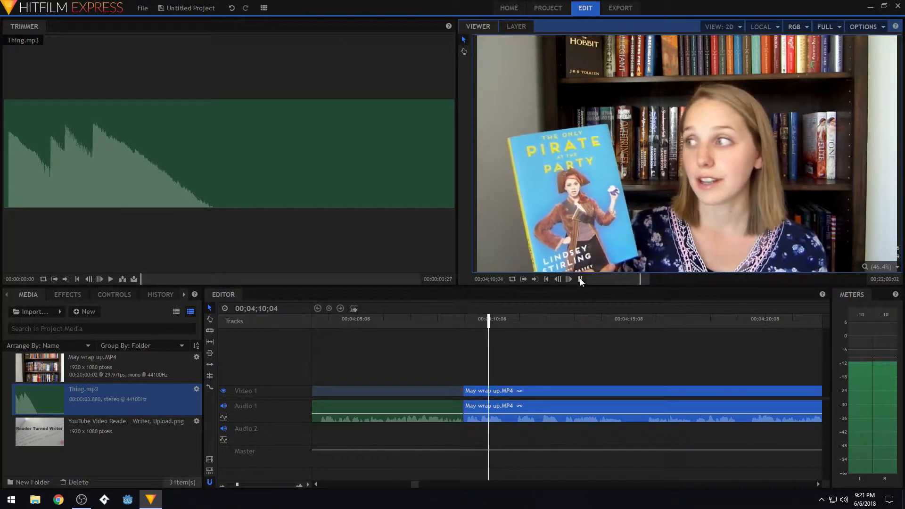
click(580, 279)
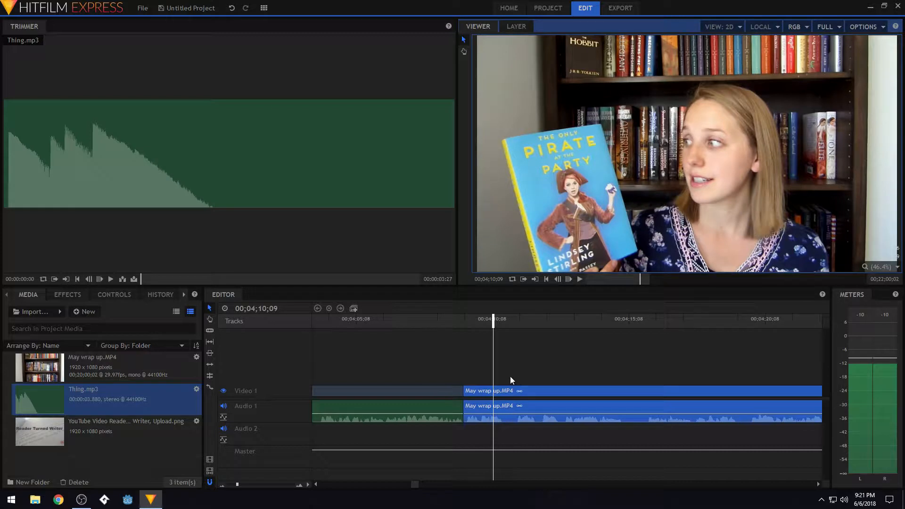
click(449, 322)
click(440, 318)
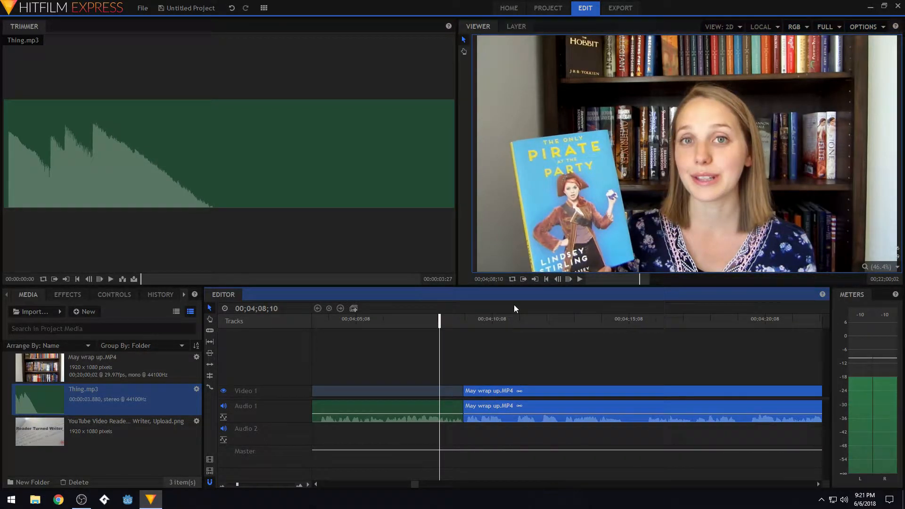
click(581, 283)
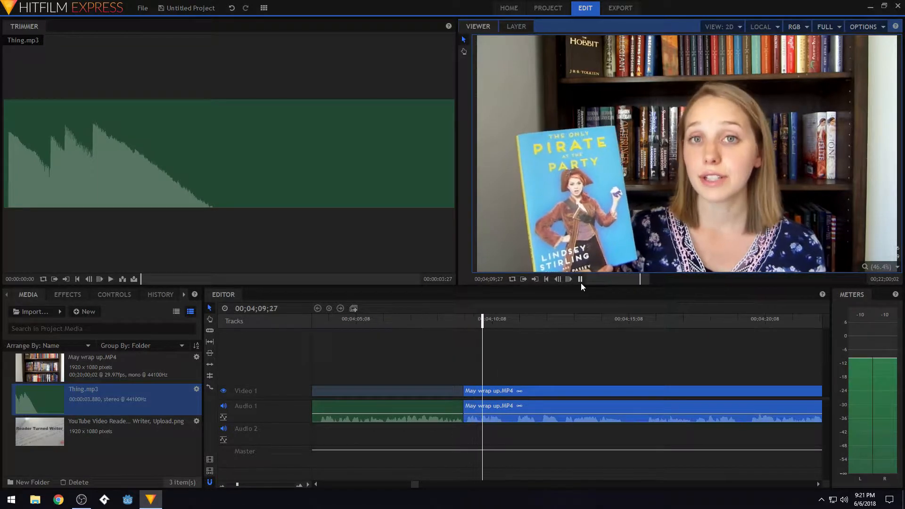
click(581, 283)
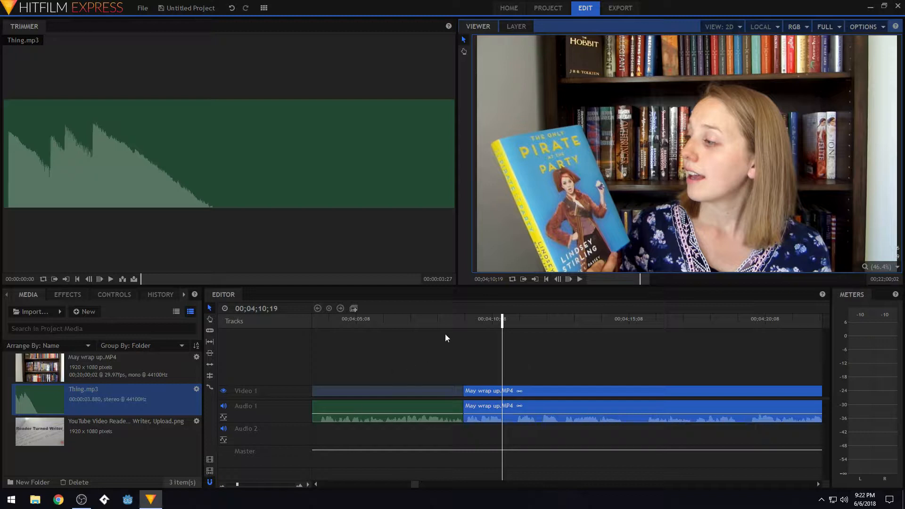
click(432, 321)
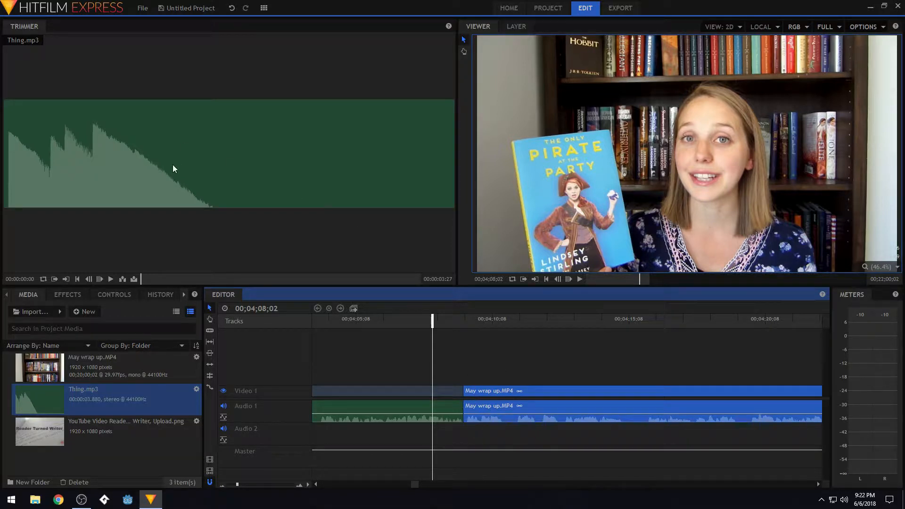
Add the Editor timeline to the export queue and start exporting it with the YouTube 1080p HD preset.
click(210, 460)
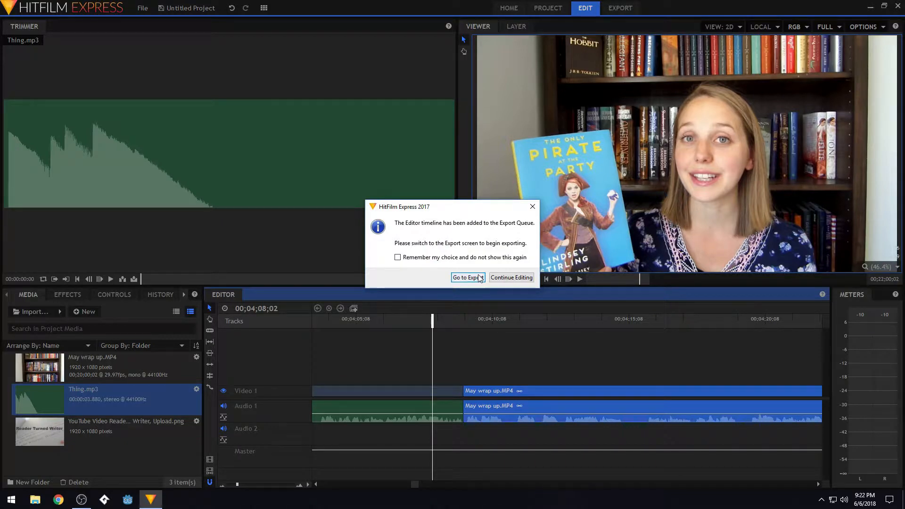
click(480, 278)
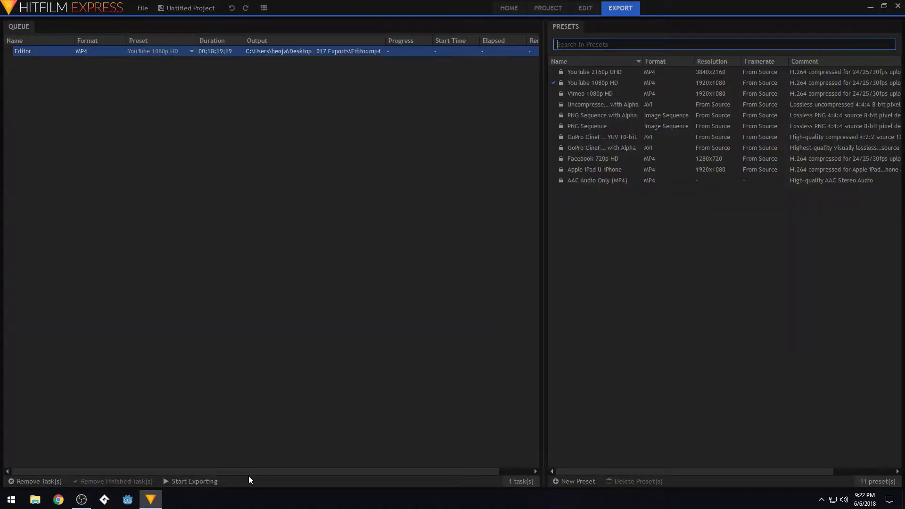
click(206, 483)
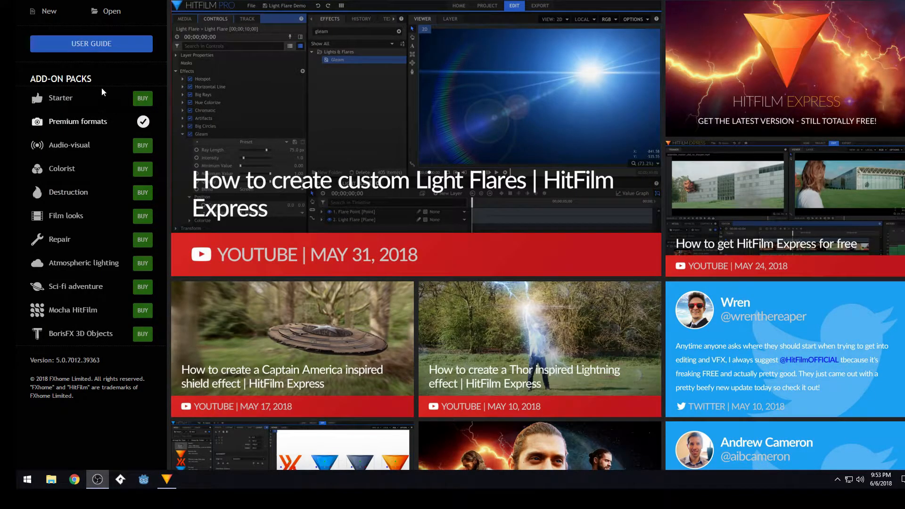
Create a new project, discarding the current changes, and import the Editor video from the HitFilm Express 2017 Exports folder.
click(47, 11)
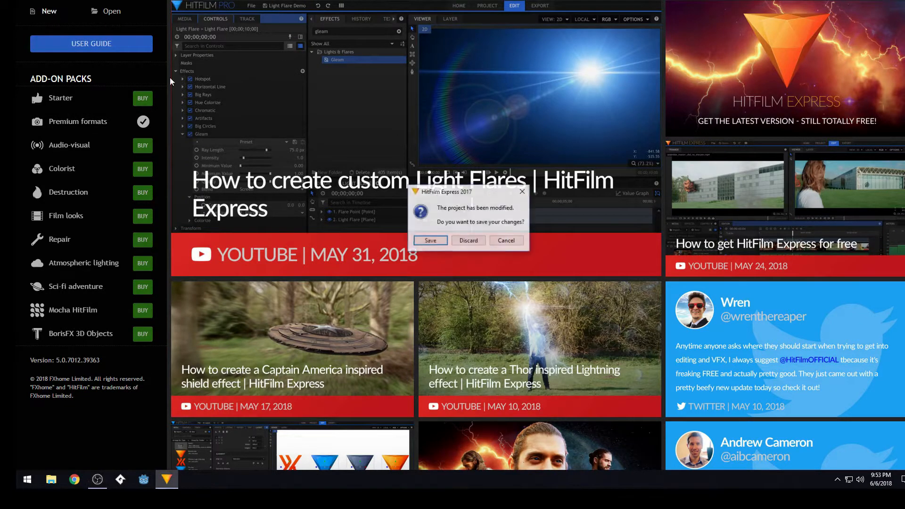
click(469, 241)
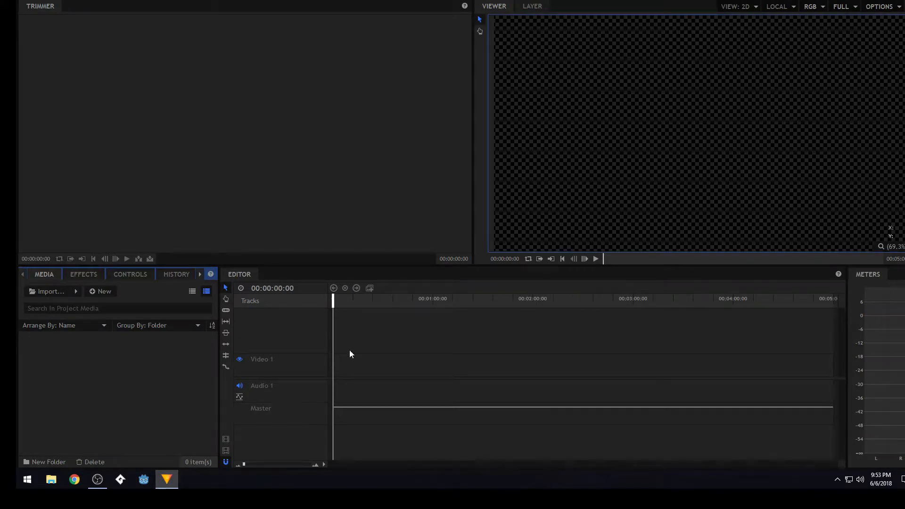
click(64, 292)
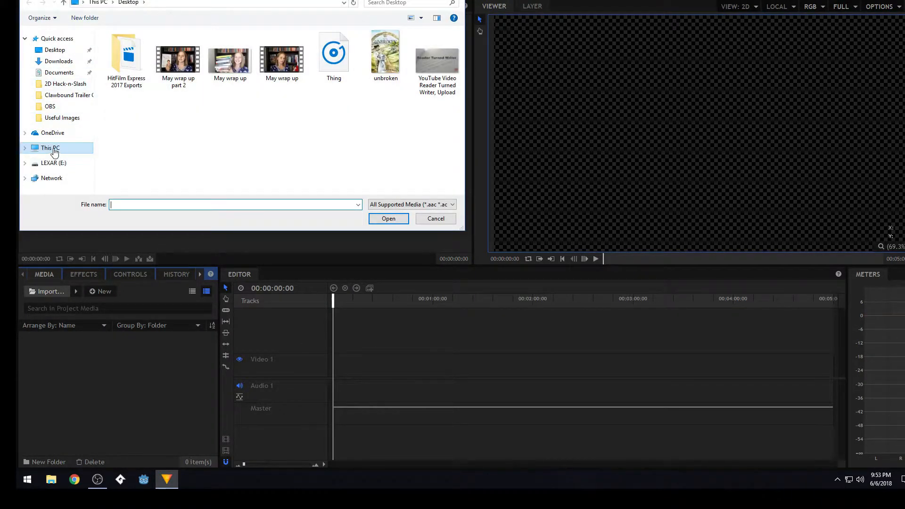
double_click(141, 59)
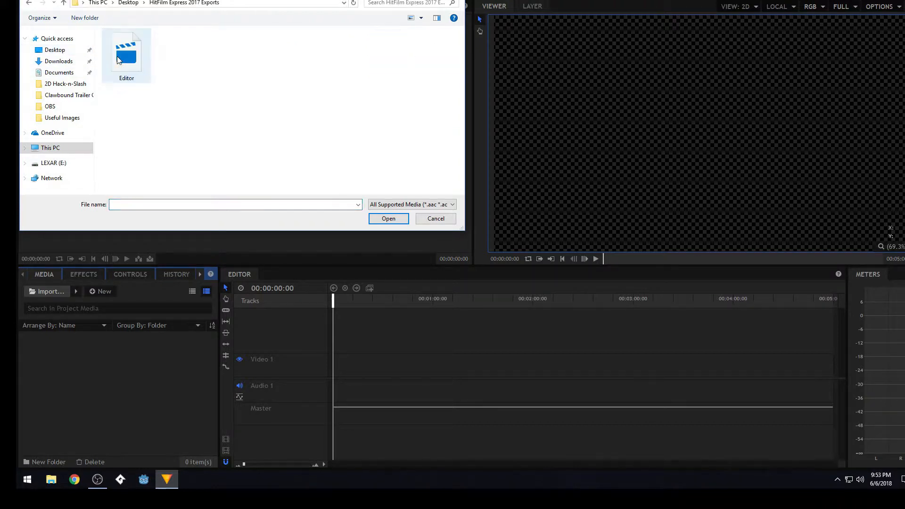
click(144, 59)
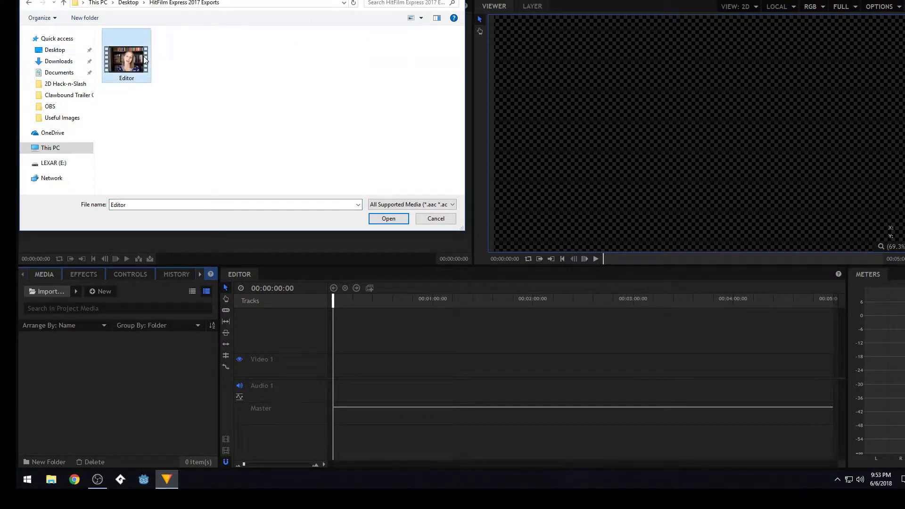
click(386, 219)
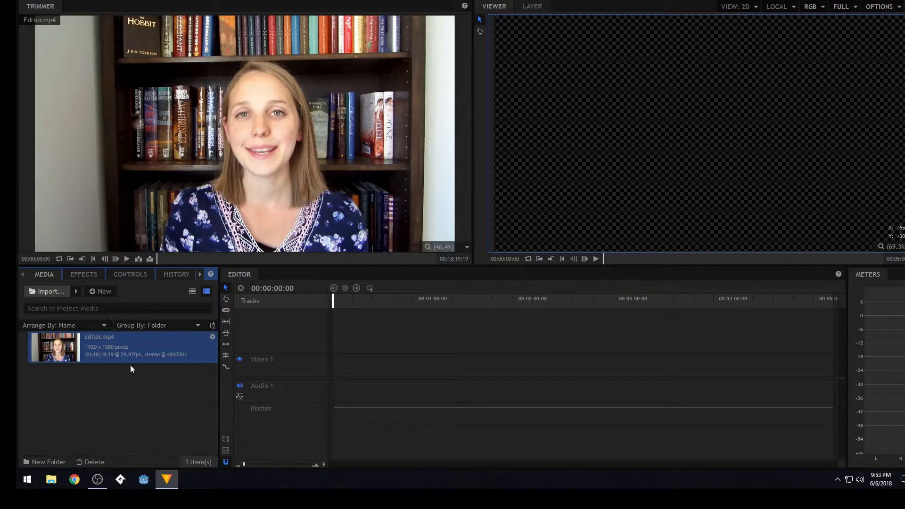
Place the Editor video at the start of the timeline, matching the sequence settings to the clip and remembering that choice.
drag(57, 358, 337, 375)
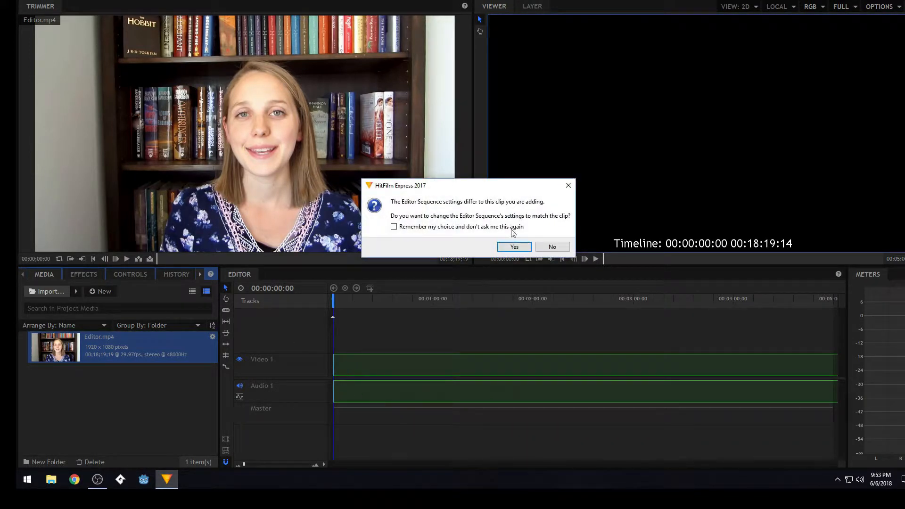
click(395, 227)
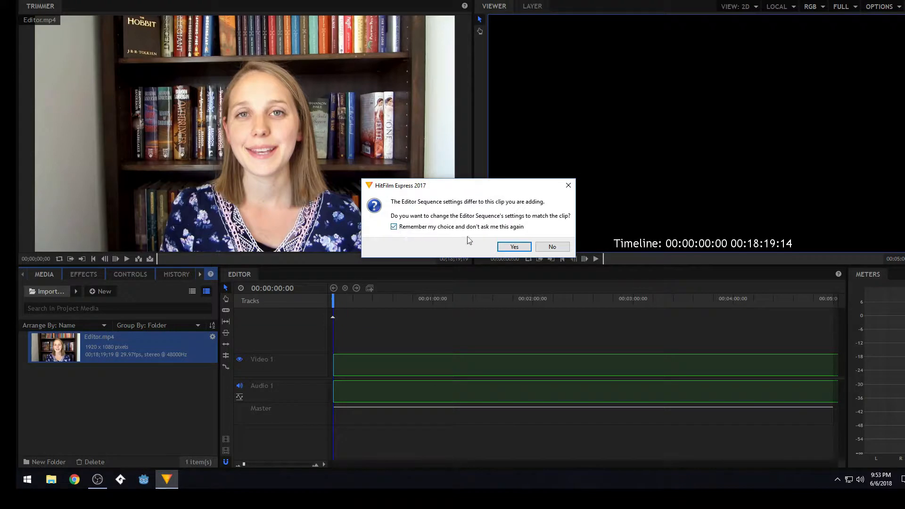
click(514, 246)
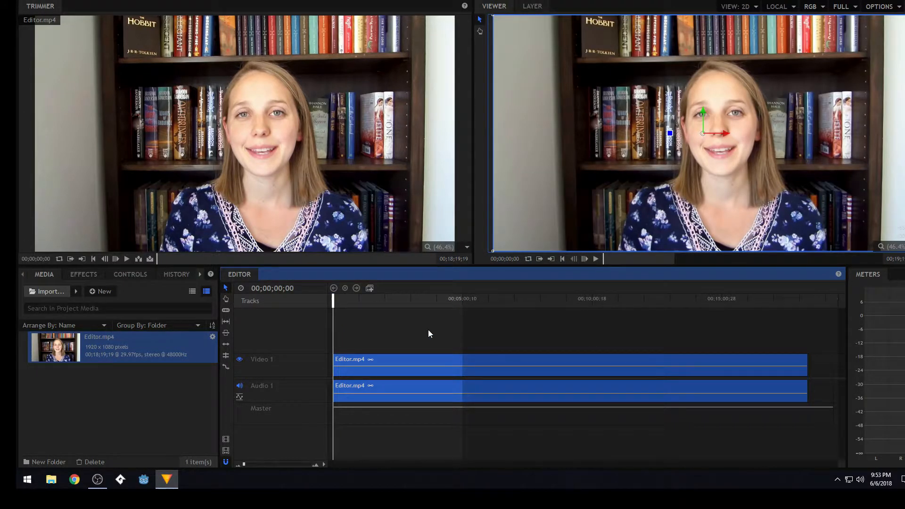
Review the footage around the Reader Turned Writer title and slice the clip just after it at 00;00;09;03.
click(324, 464)
click(398, 429)
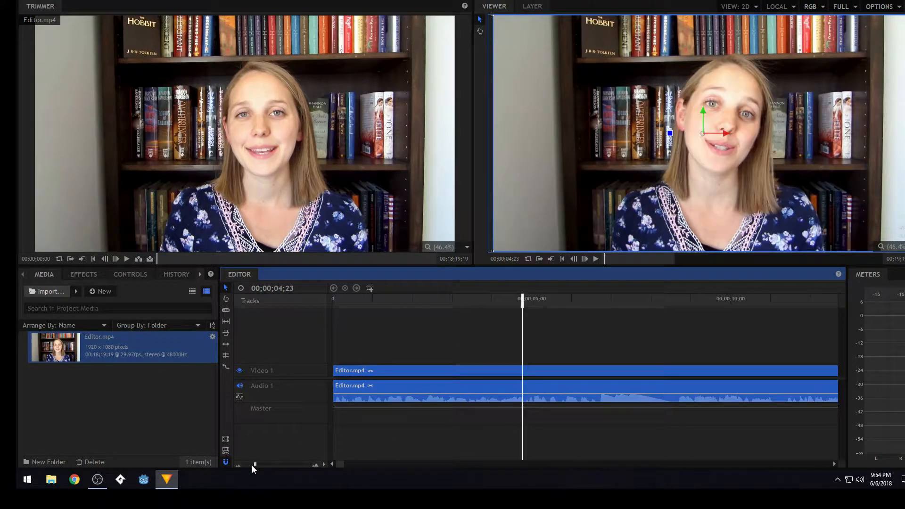
drag(253, 465, 251, 464)
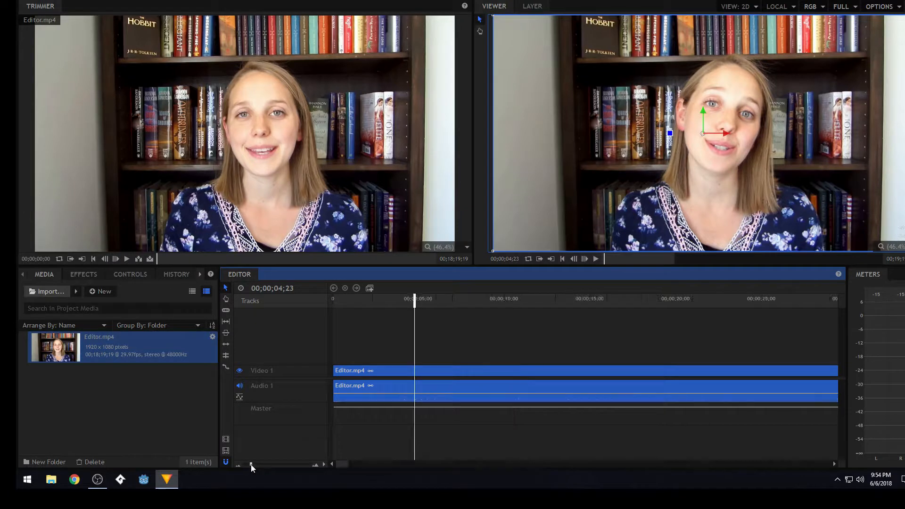
click(596, 260)
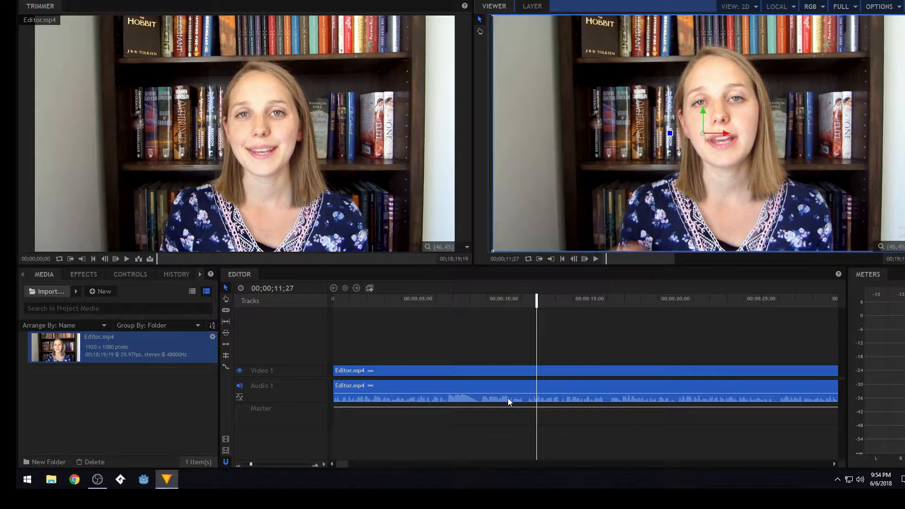
click(491, 298)
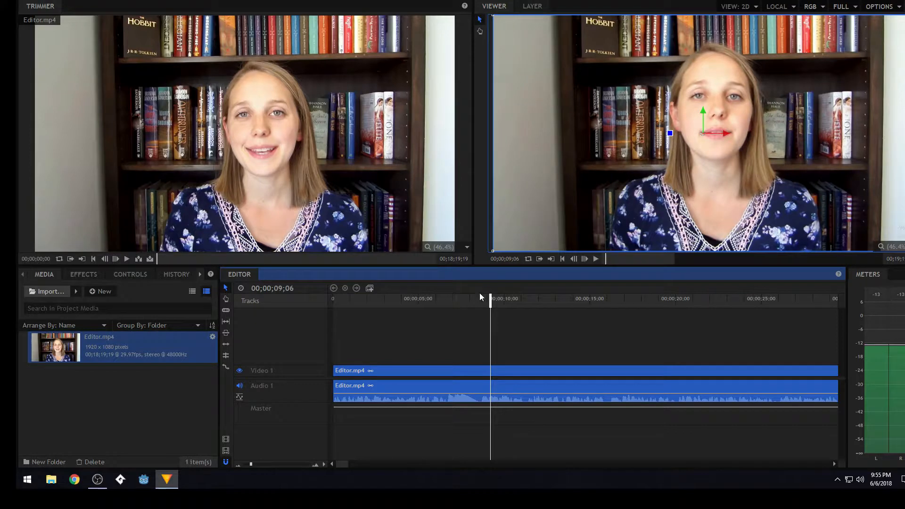
click(475, 297)
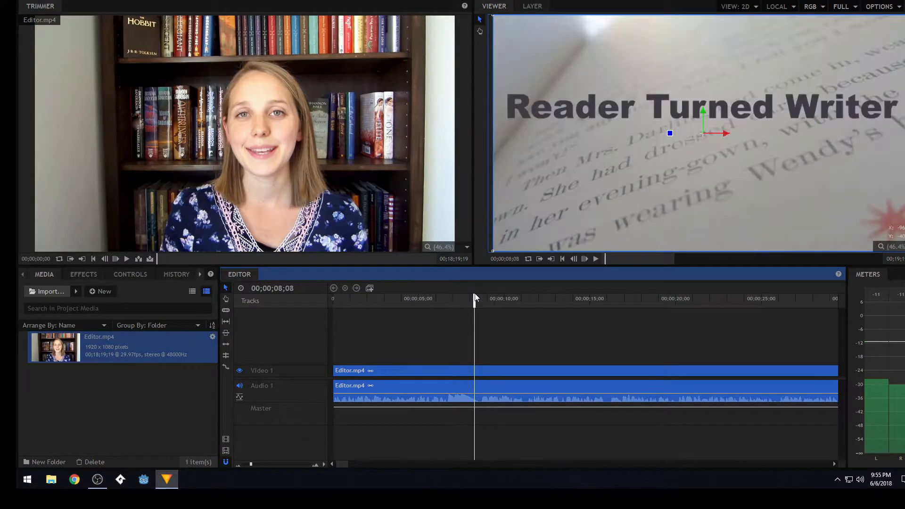
click(595, 259)
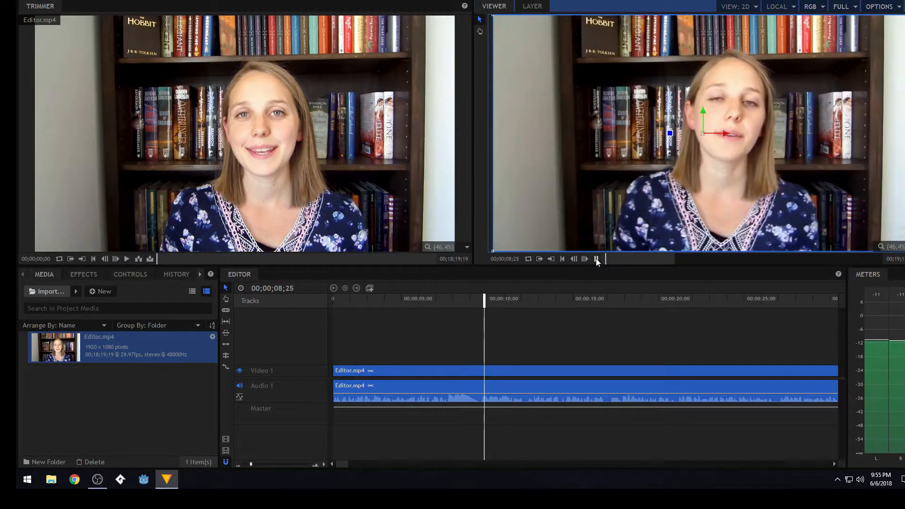
click(595, 259)
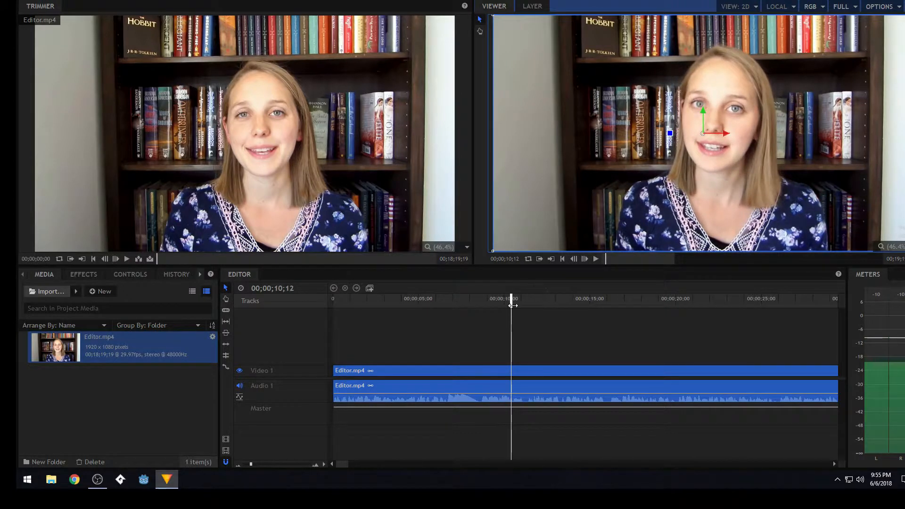
click(488, 298)
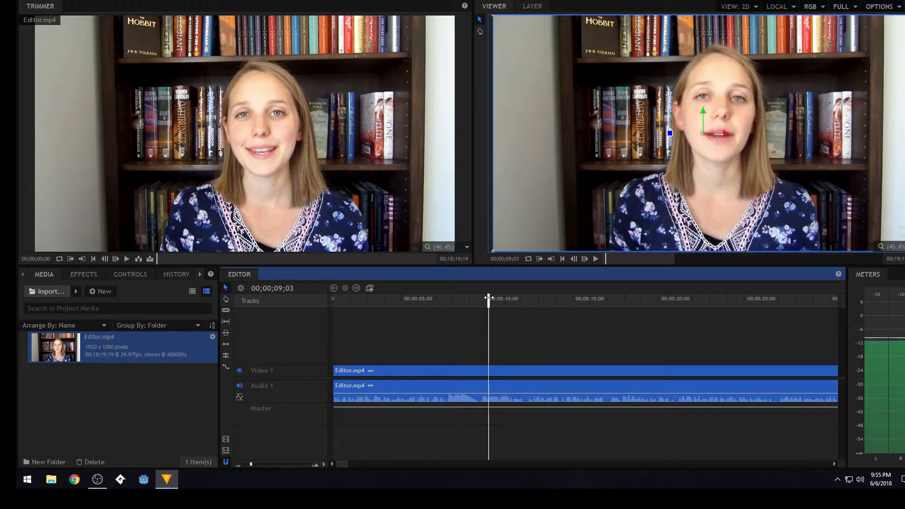
right_click(494, 391)
click(536, 319)
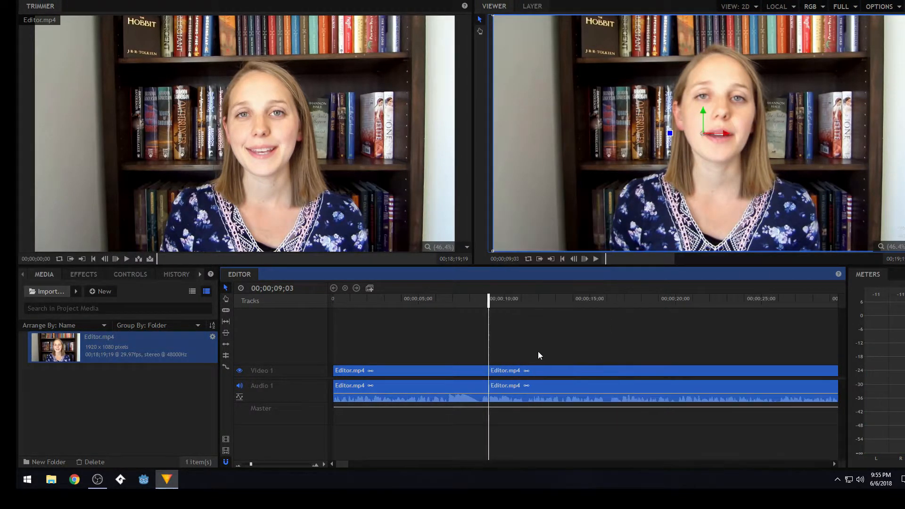
Play on from the first cut and slice the clip again at 00;00;11;06.
click(596, 259)
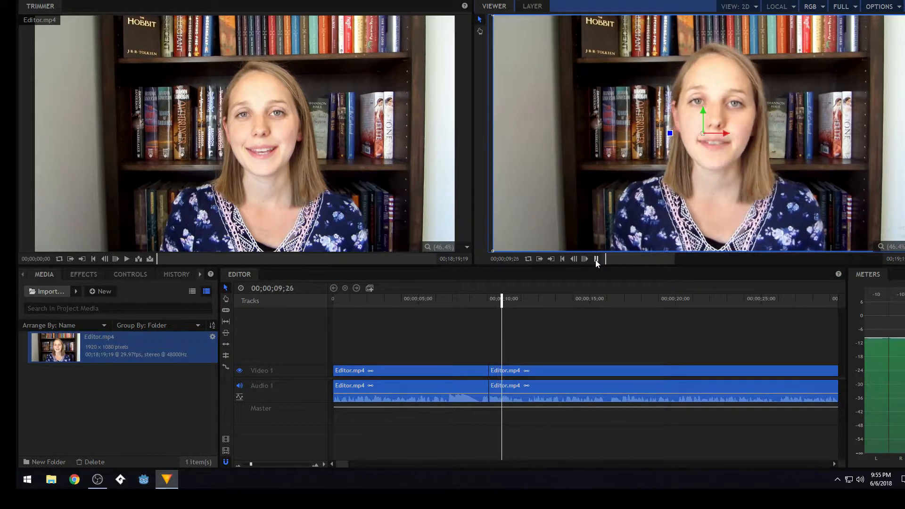
click(596, 260)
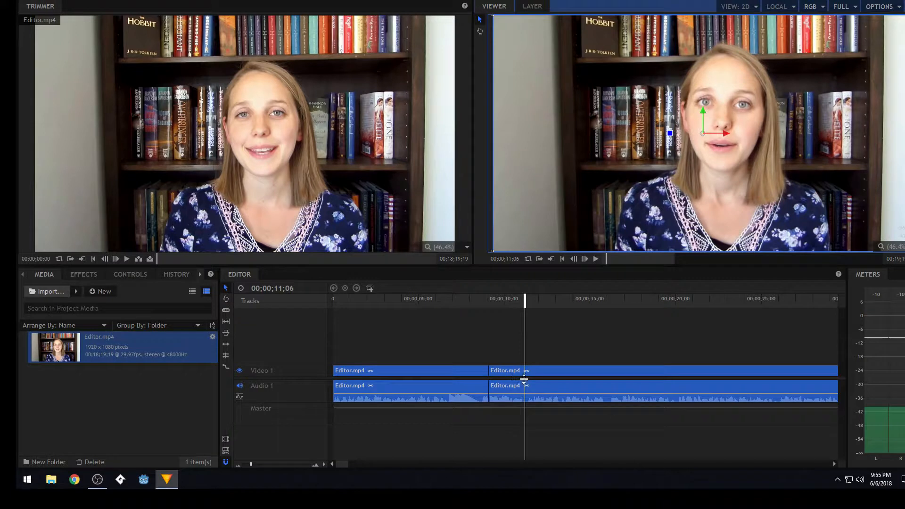
right_click(526, 387)
click(547, 331)
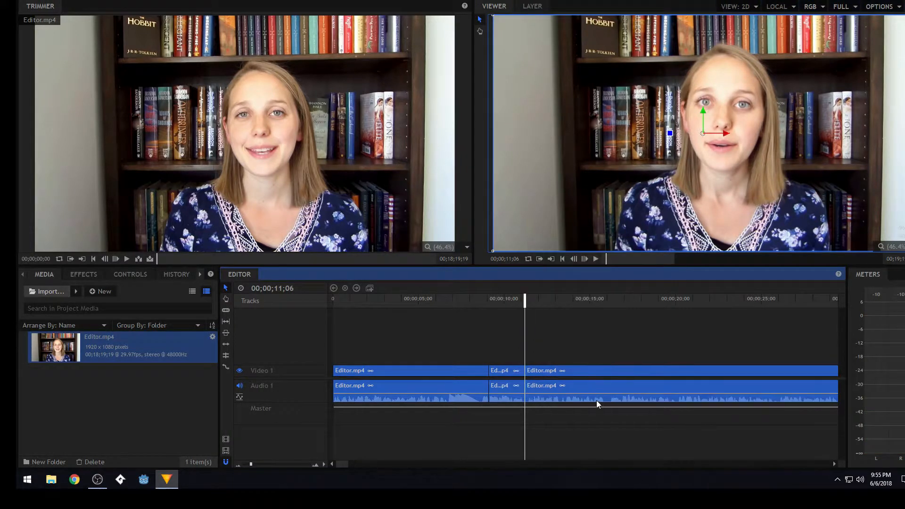
Make a composite shot from the short middle segment, using the selected clip's properties and leaving effects and transforms in place.
click(513, 394)
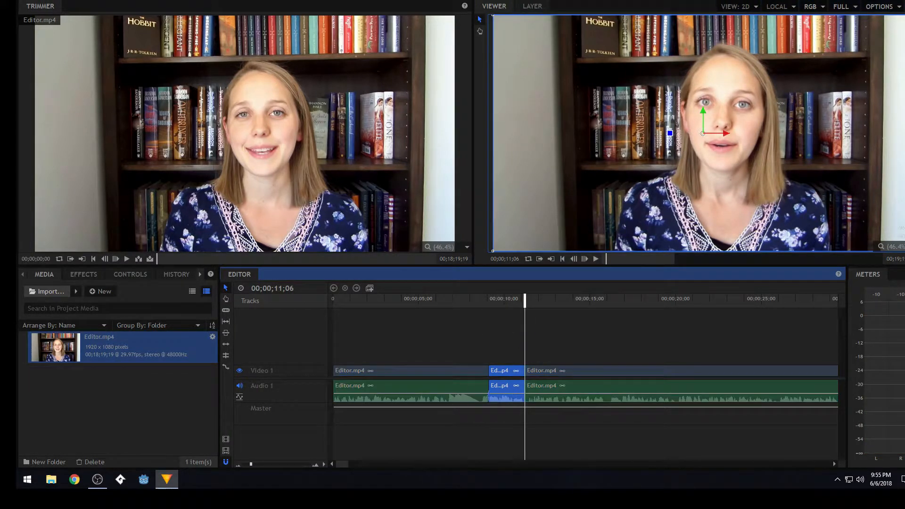
right_click(505, 394)
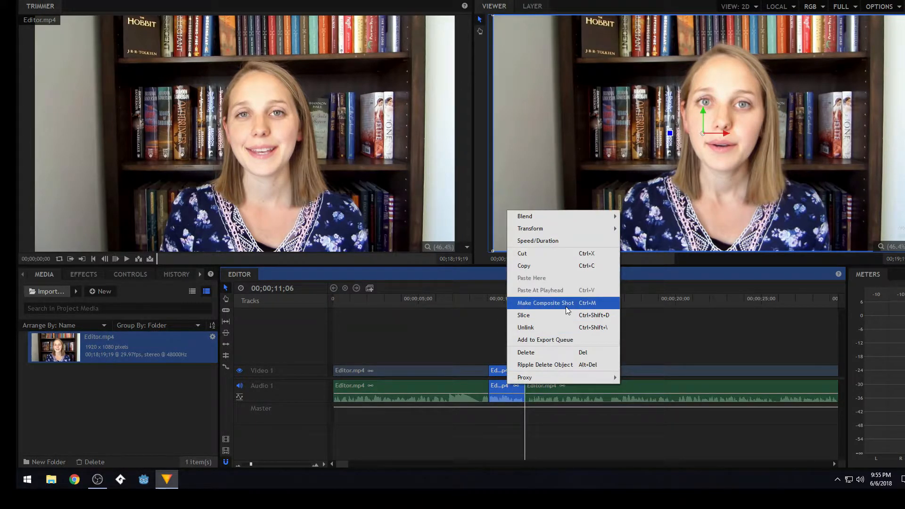
click(543, 304)
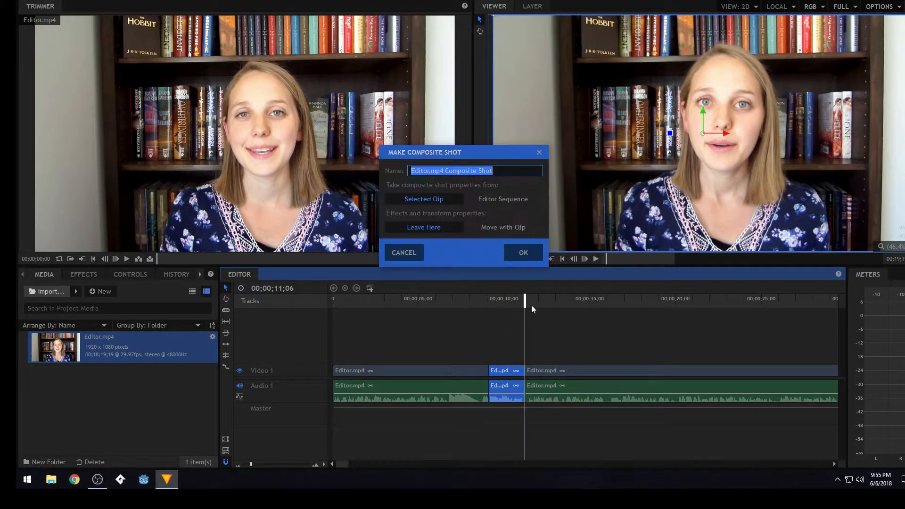
click(522, 253)
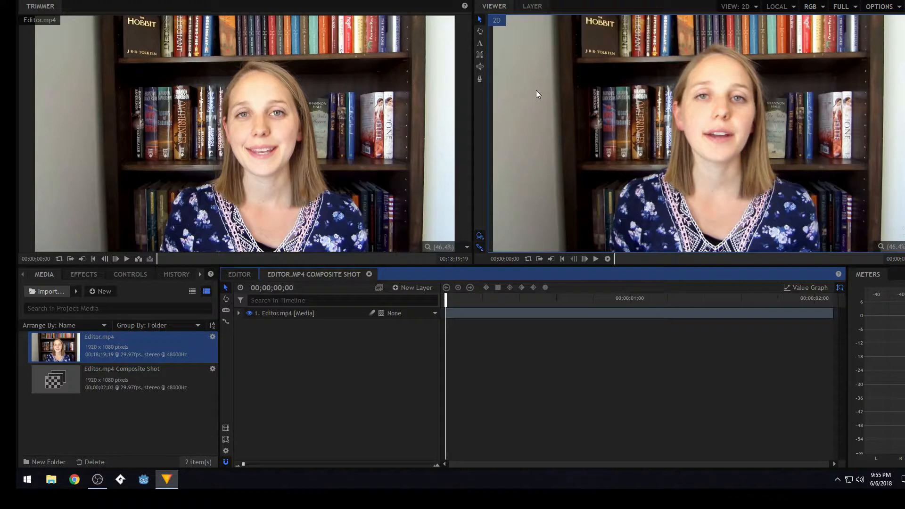
Add a 400 by 400 text layer over the footage in the composite shot, reading "11 Books".
click(481, 43)
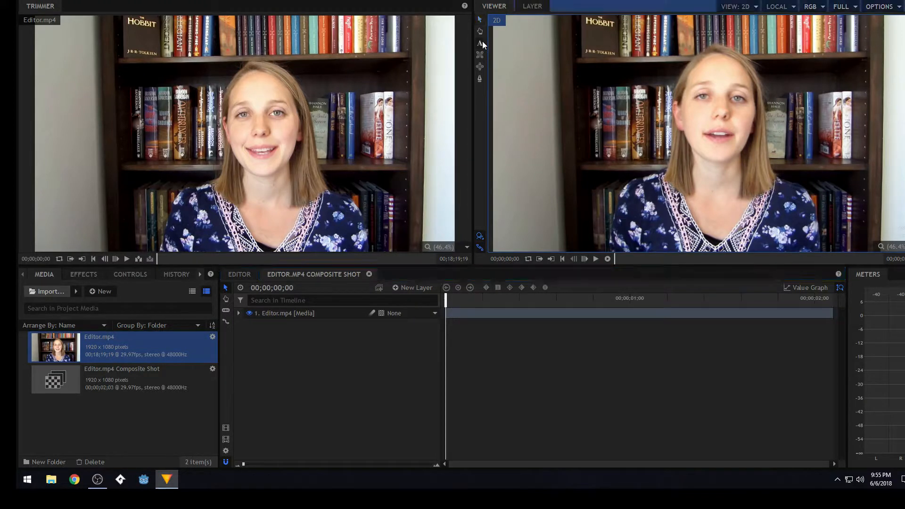
click(539, 94)
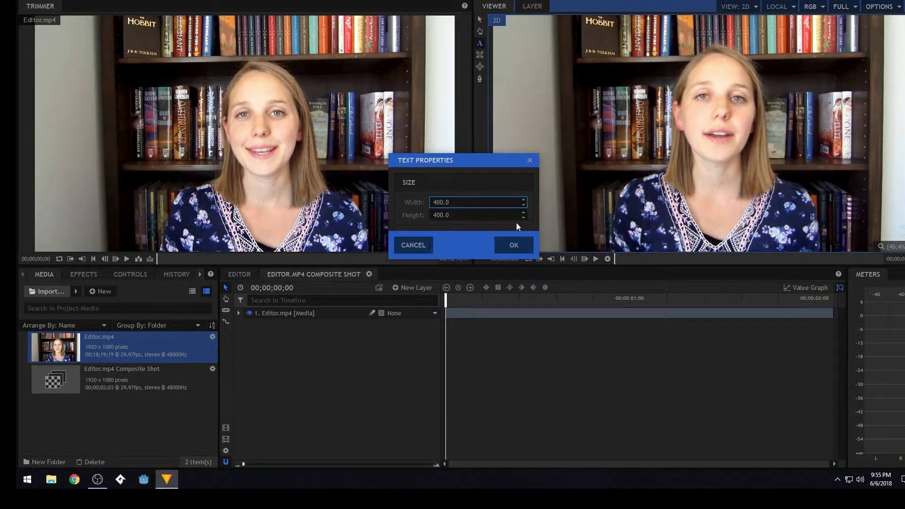
click(513, 245)
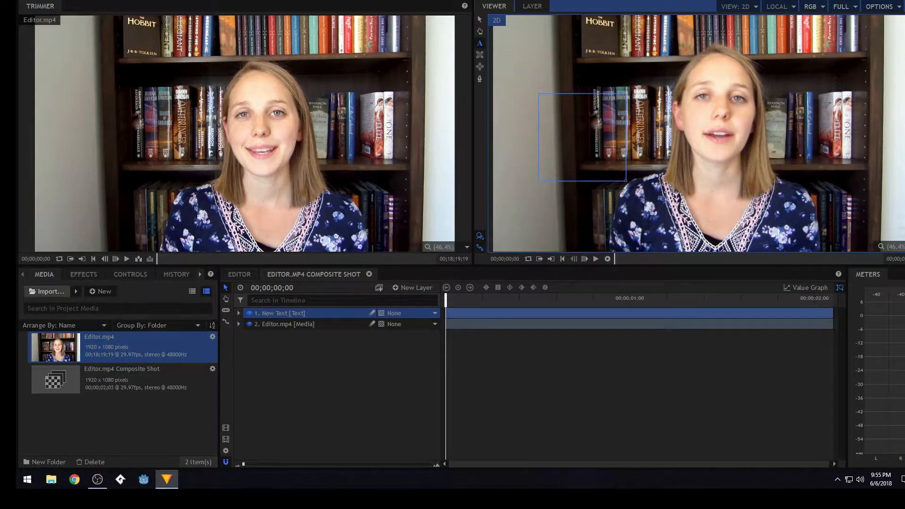
text(11 Books)
Make the whole "11 Books" text bold and give it a black outline 2.0 wide.
click(199, 275)
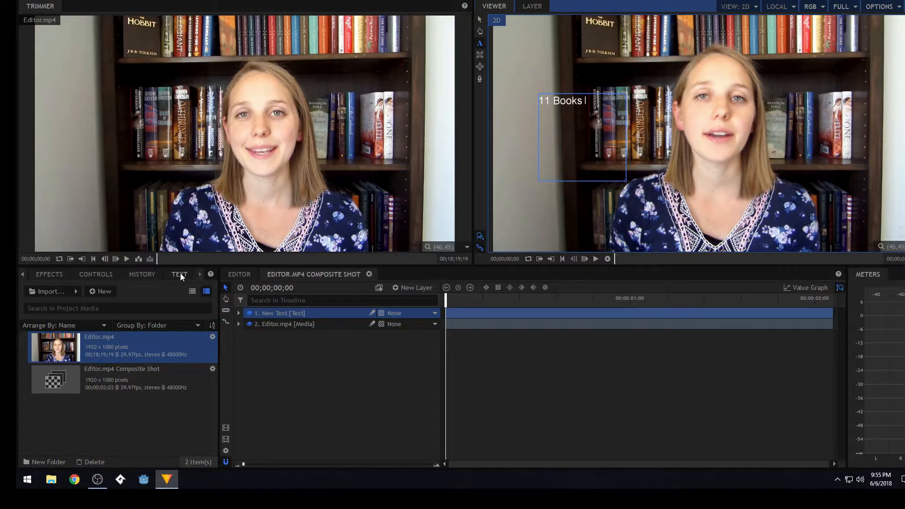
click(180, 273)
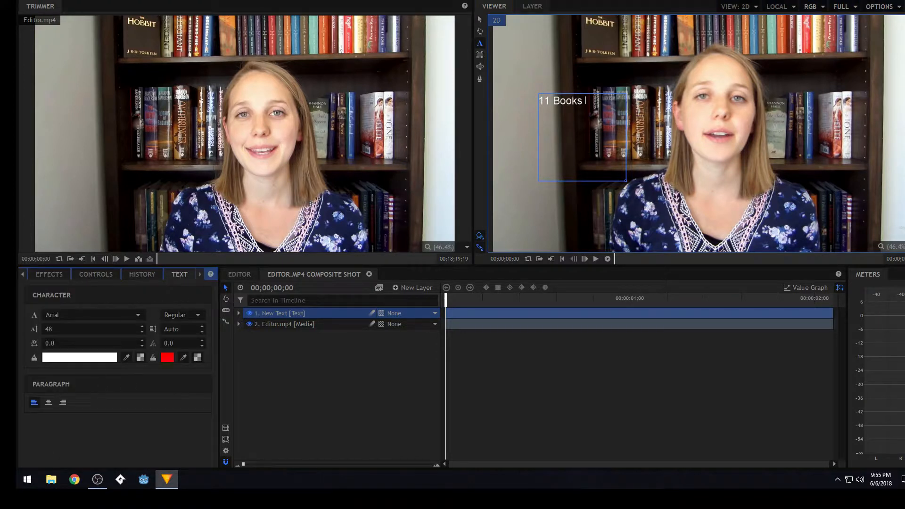
key(ctrl+a)
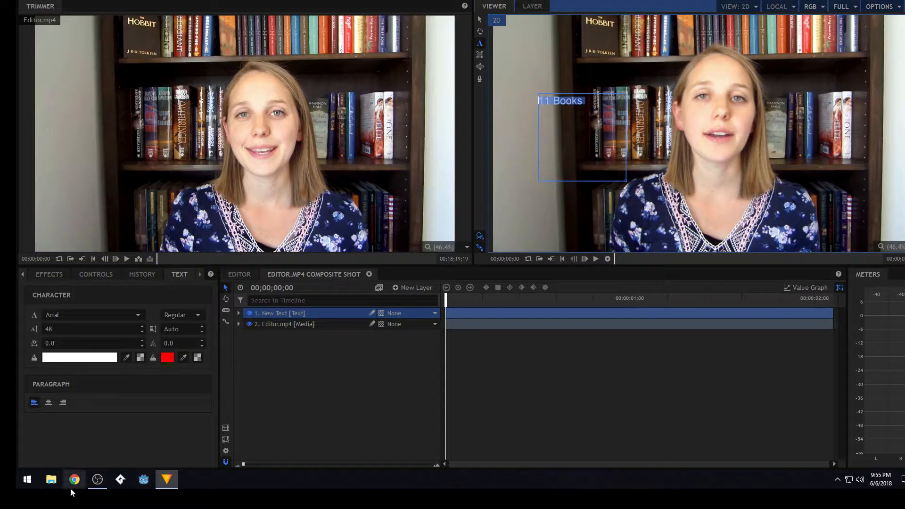
click(181, 315)
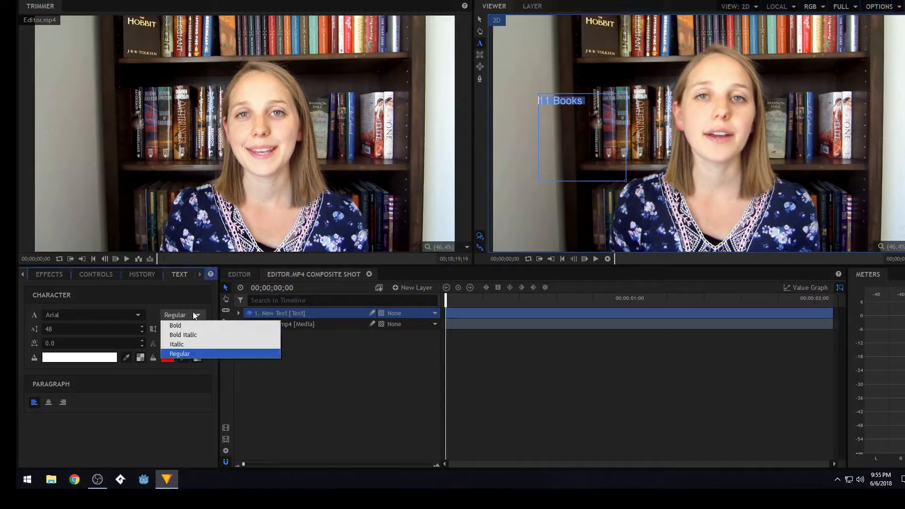
click(192, 324)
click(201, 340)
click(202, 341)
click(167, 358)
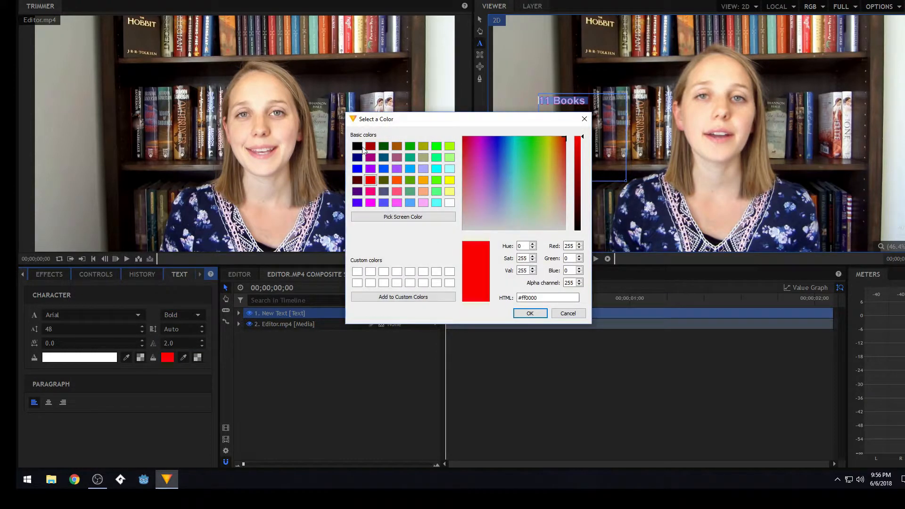
click(357, 146)
click(528, 314)
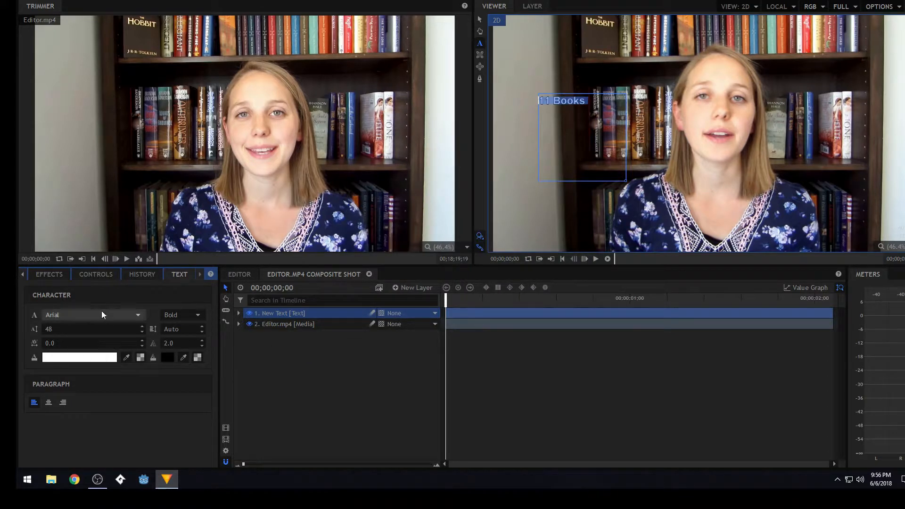
Set the text's font size to 125 and resize its box so "11 Books" fits on a single line.
click(84, 329)
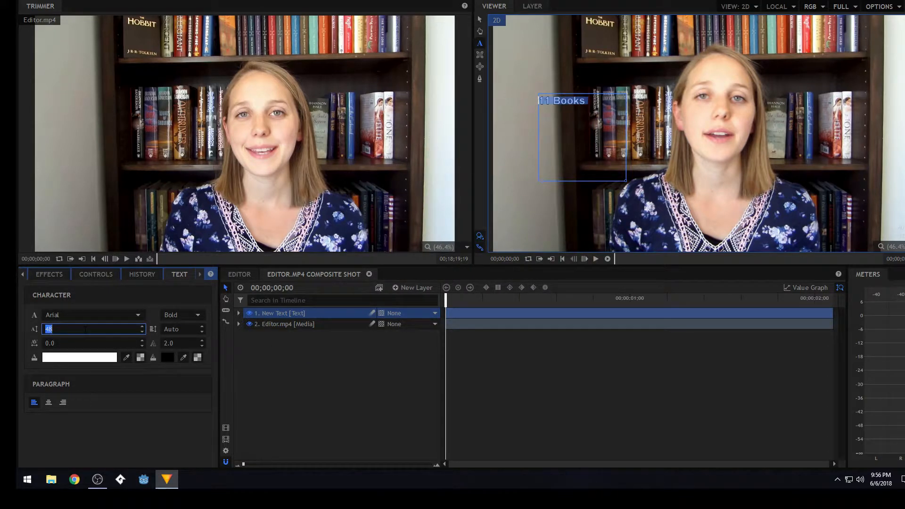
text(125)
key(Return)
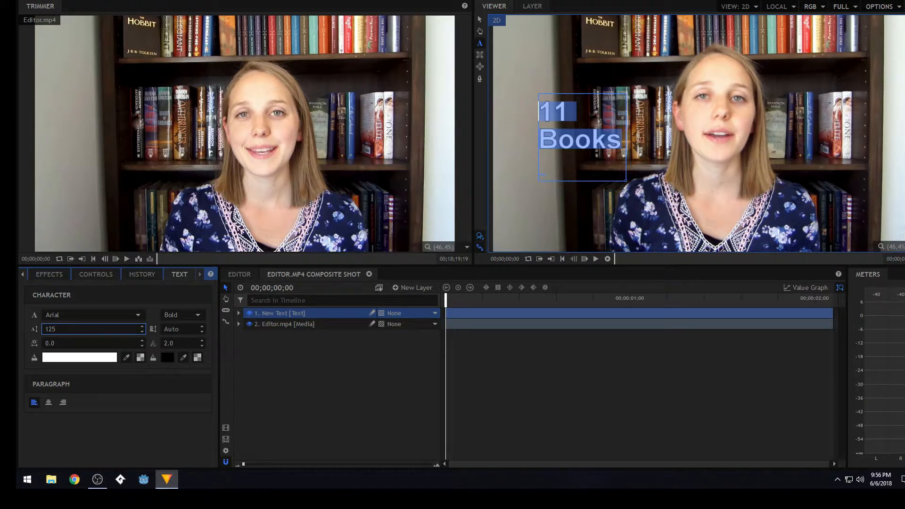
drag(625, 181, 699, 150)
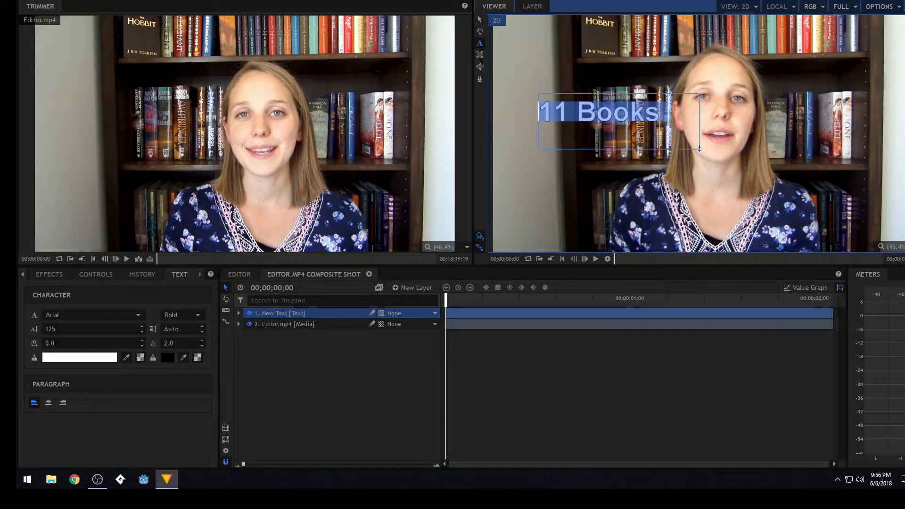
drag(701, 150, 694, 135)
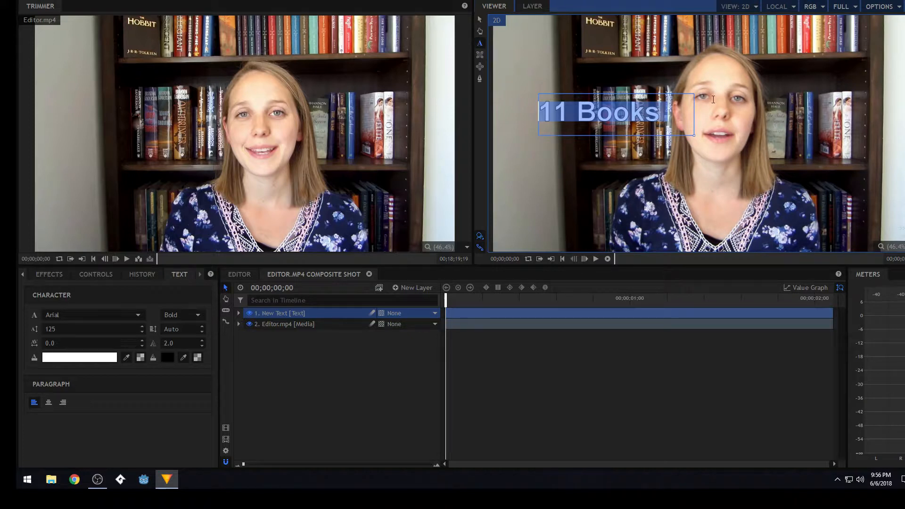
Move the "11 Books" text to the lower left of the video frame and close the composite shot timeline.
click(480, 19)
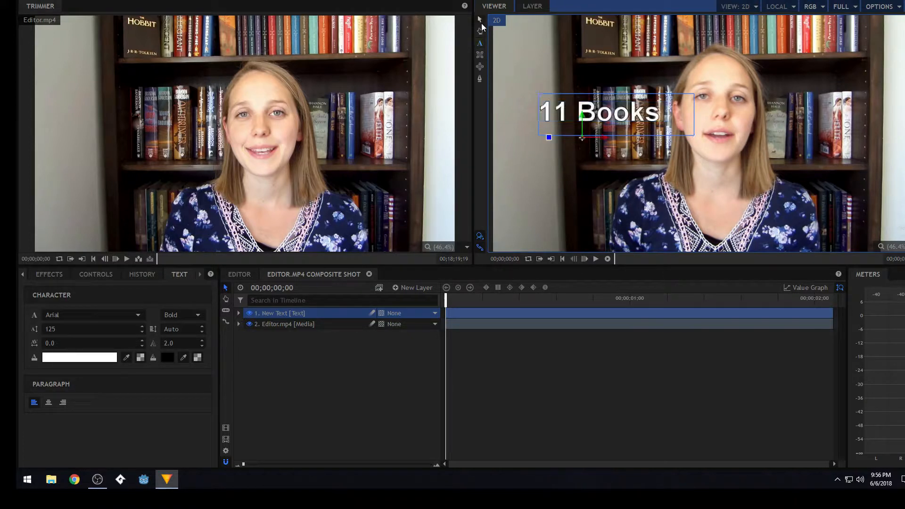
drag(591, 132, 577, 232)
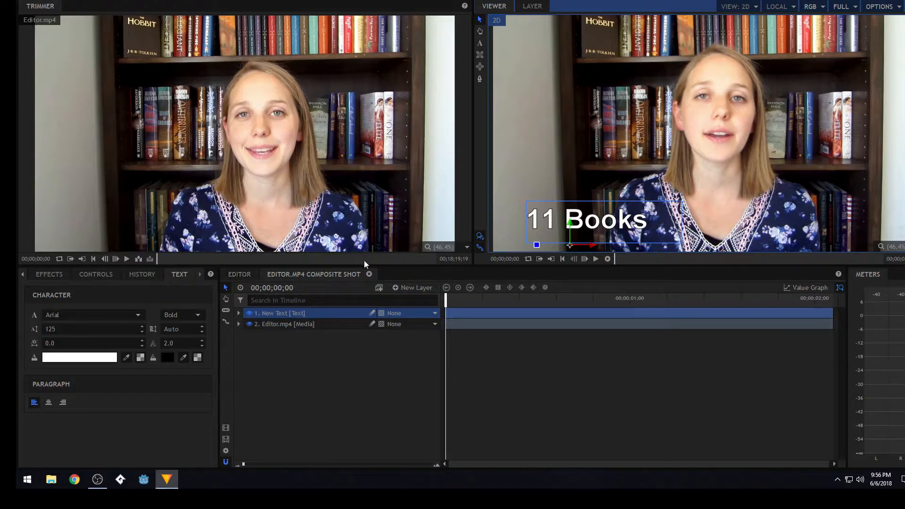
click(367, 277)
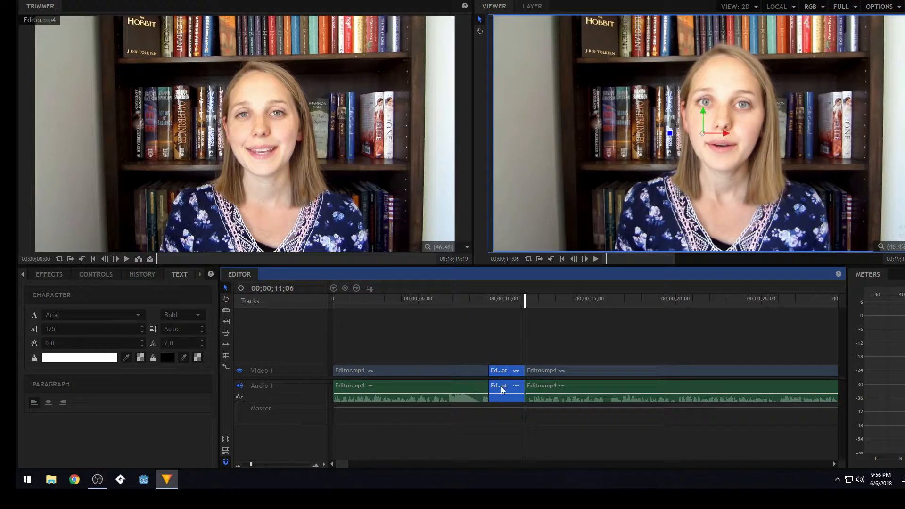
Play back the footage through the "11 Books" composite shot to check the caption.
click(466, 300)
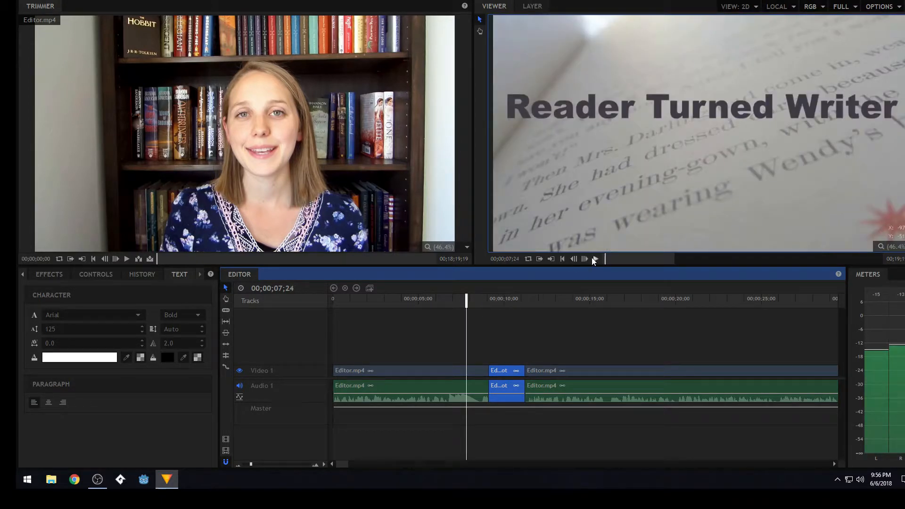
click(595, 259)
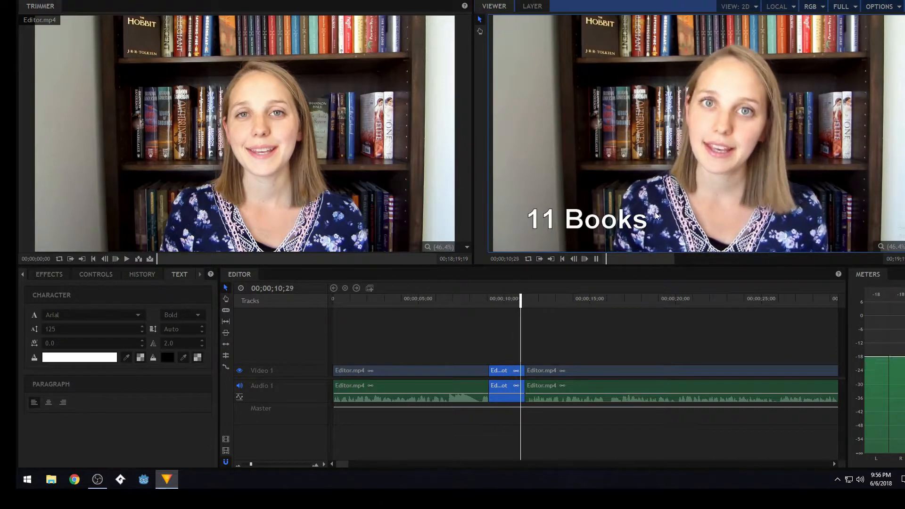
click(596, 259)
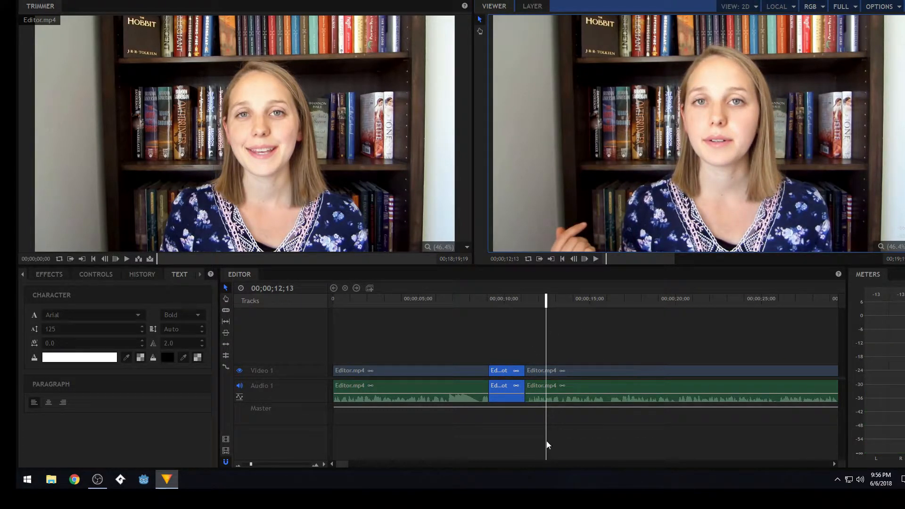
Slice the Editor.mp4 clip at 00;01;37;26.
drag(341, 466, 364, 465)
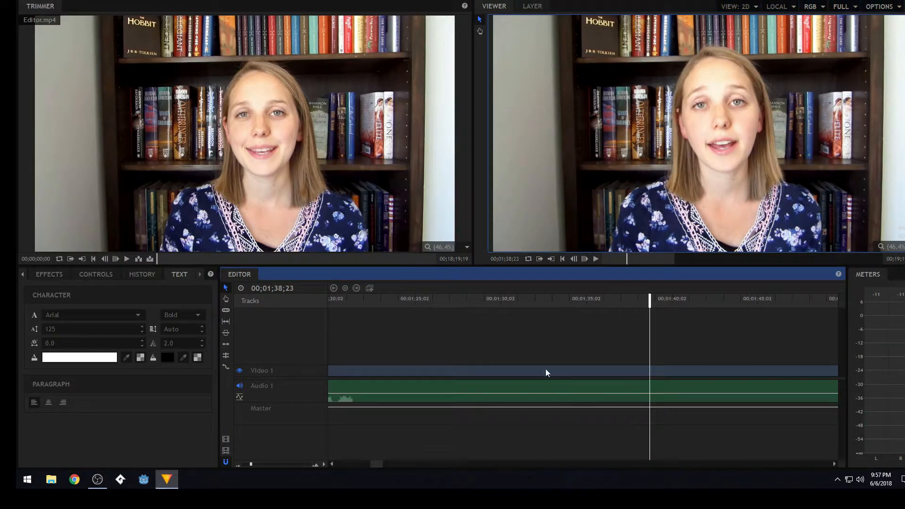
click(633, 299)
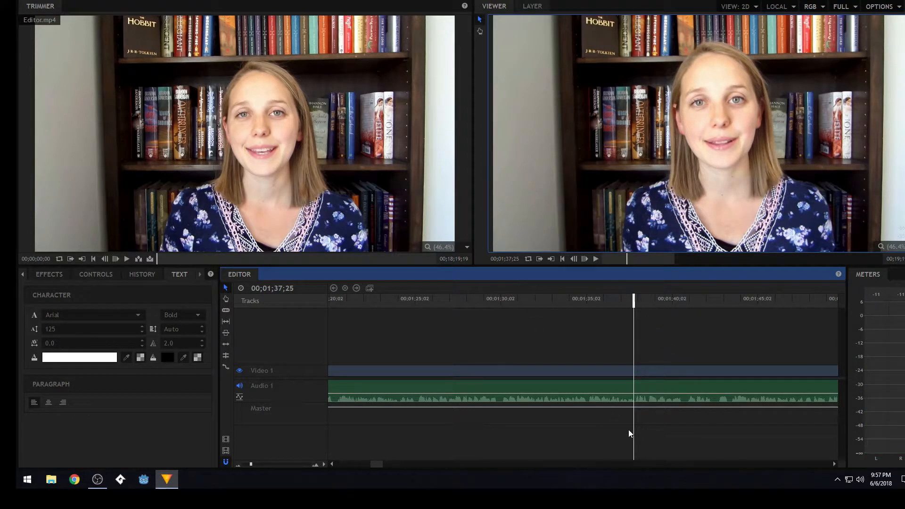
click(595, 259)
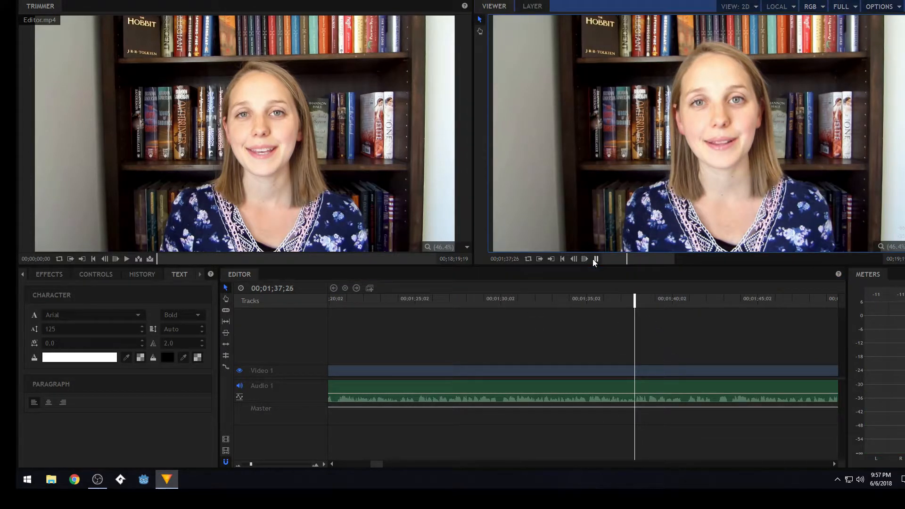
click(632, 299)
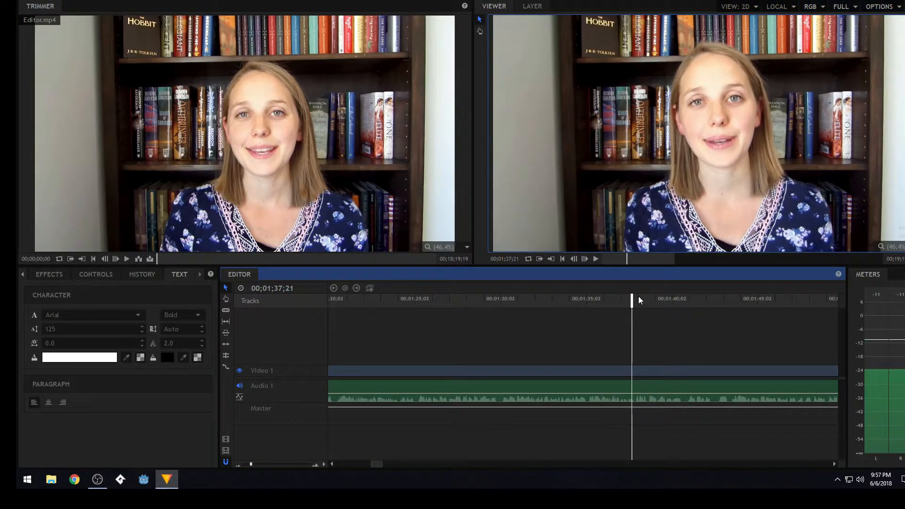
click(636, 299)
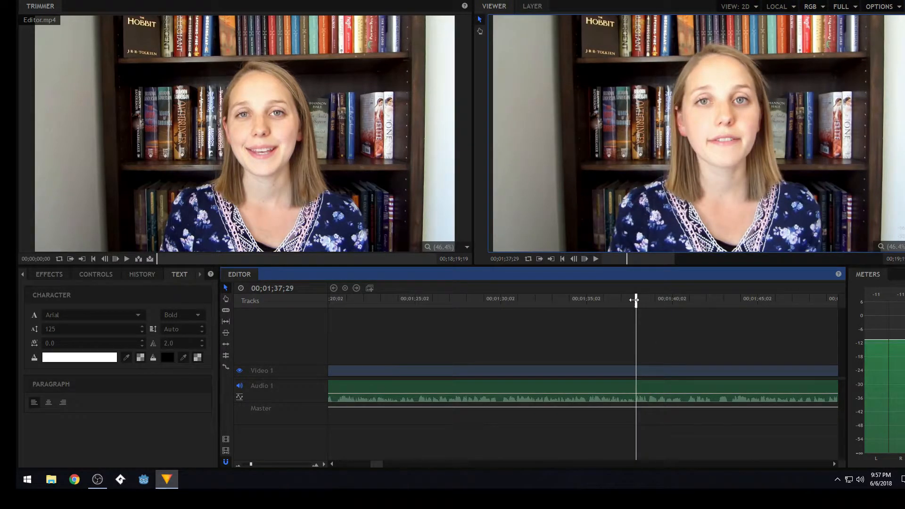
click(574, 258)
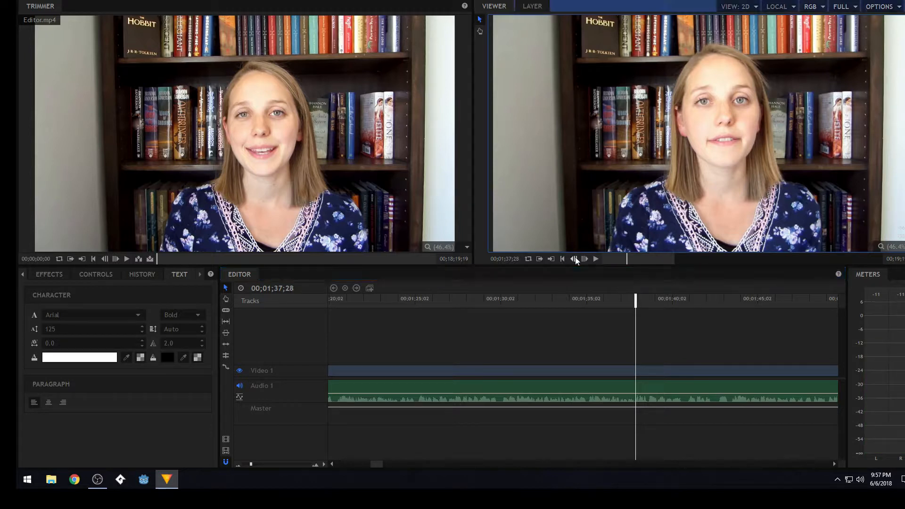
click(574, 259)
click(574, 258)
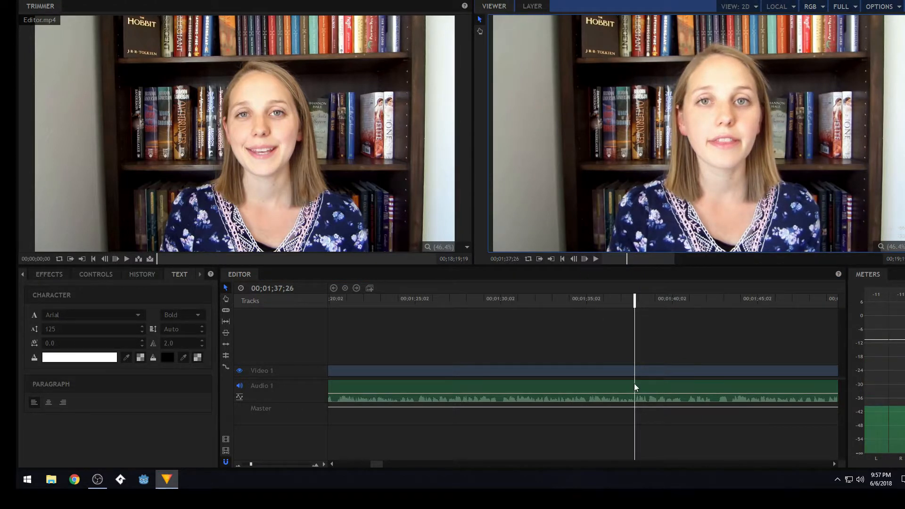
right_click(635, 383)
click(667, 314)
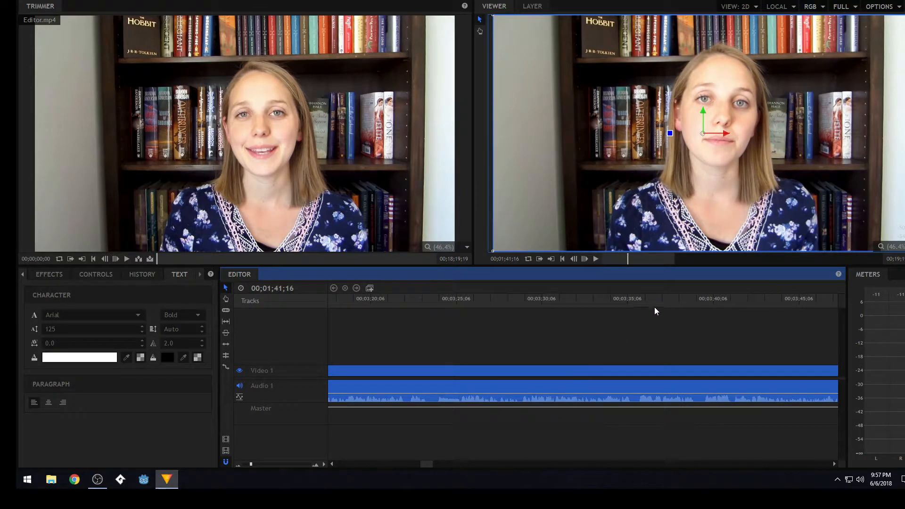
Find the moment just before the Pirate book is shown and slice the Editor.mp4 clip there, at 00;03;28;26.
click(665, 313)
click(589, 302)
click(553, 302)
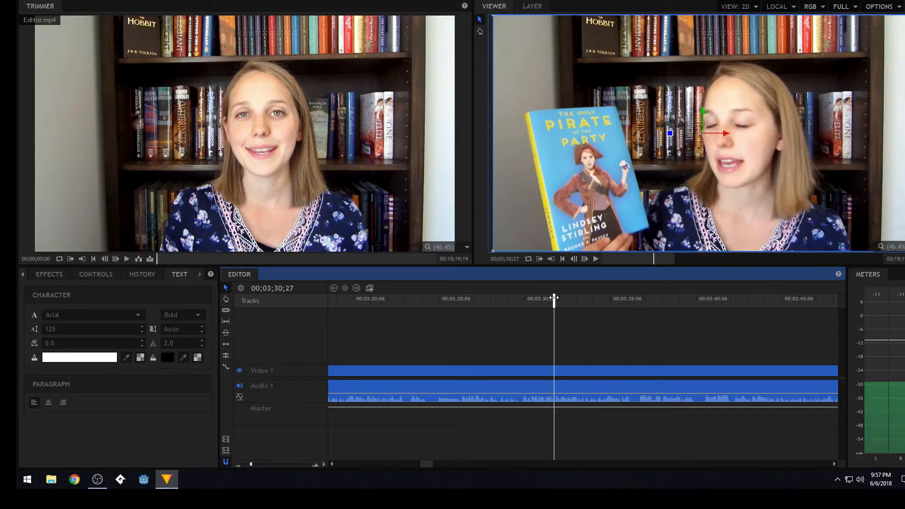
click(519, 304)
click(486, 304)
click(533, 303)
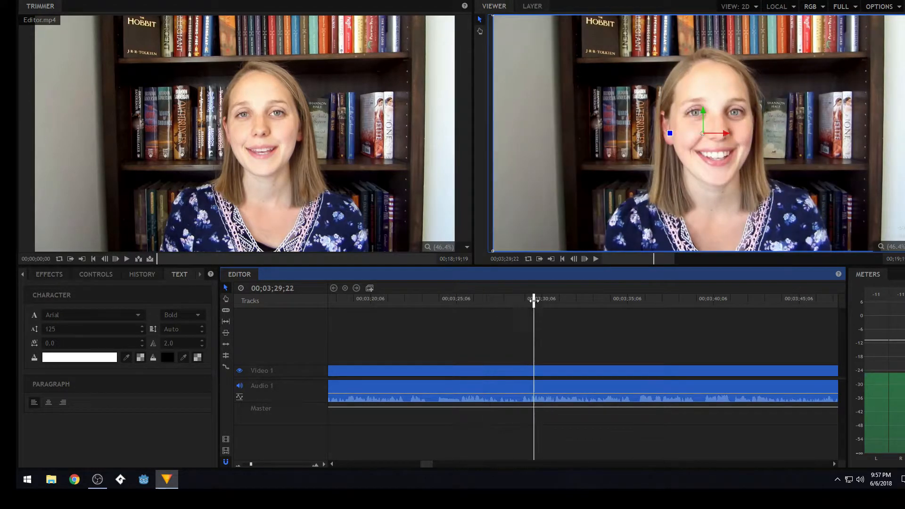
click(526, 302)
click(517, 302)
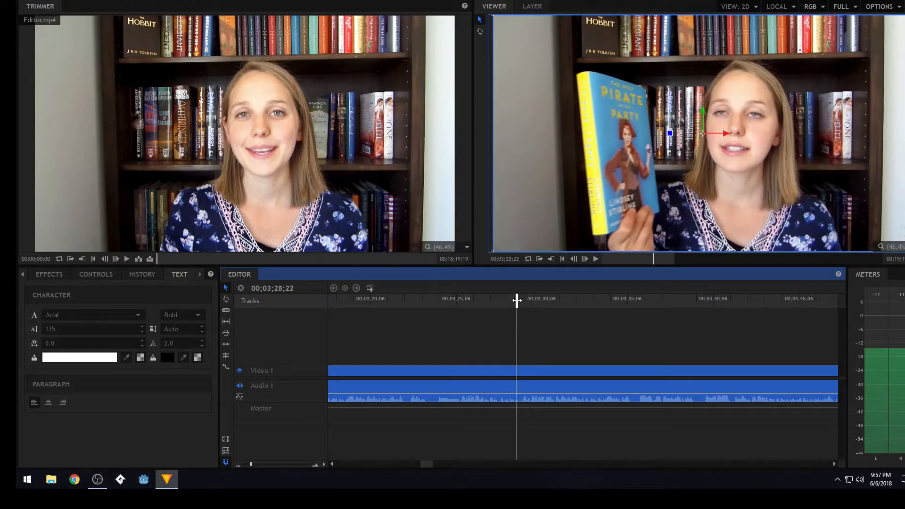
click(596, 259)
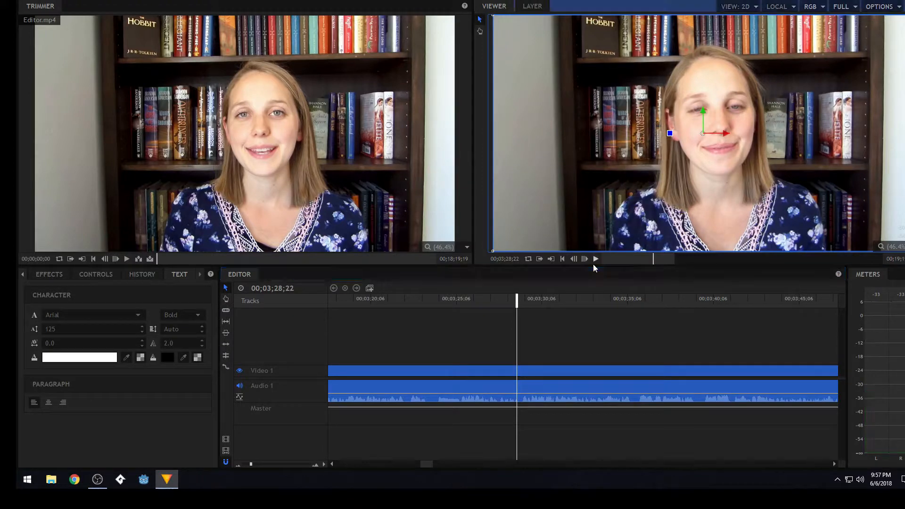
click(596, 259)
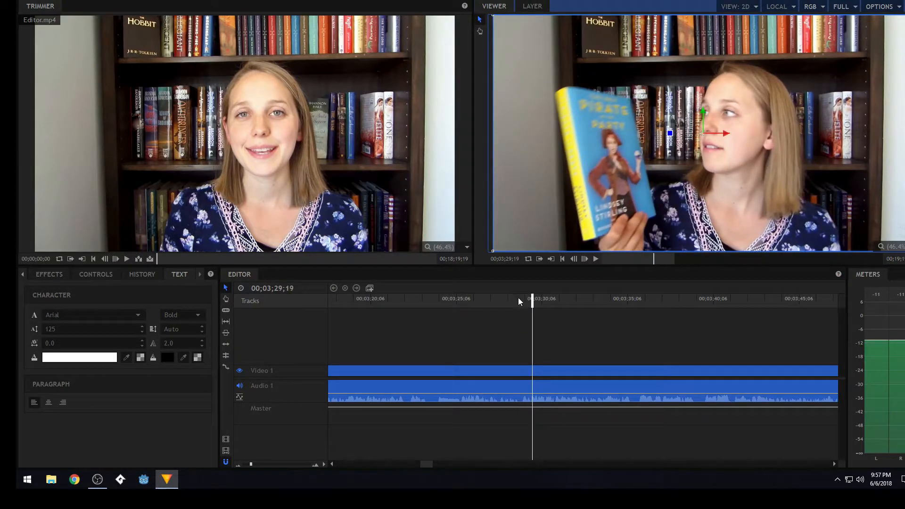
click(518, 301)
click(520, 299)
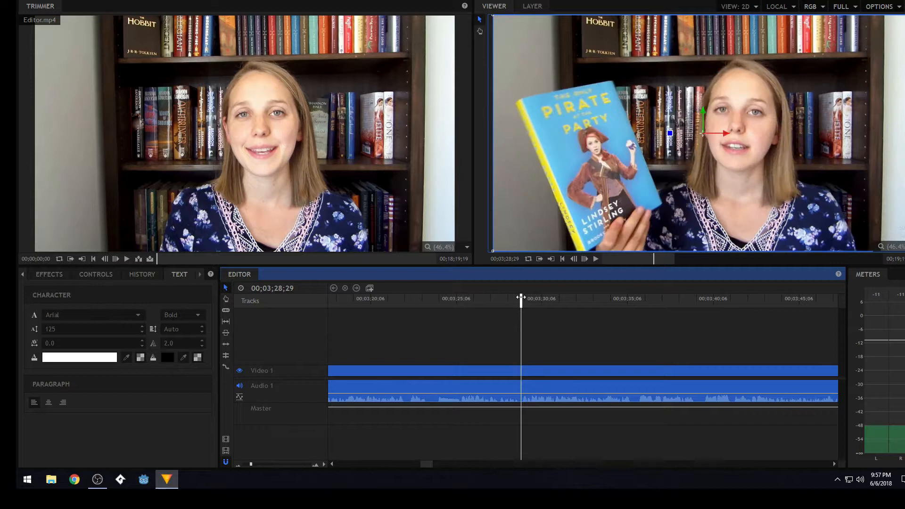
click(575, 259)
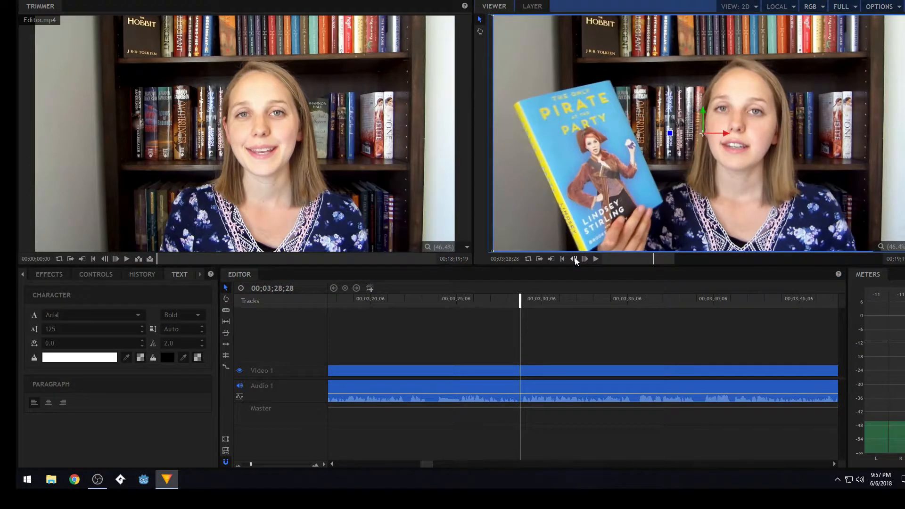
click(574, 259)
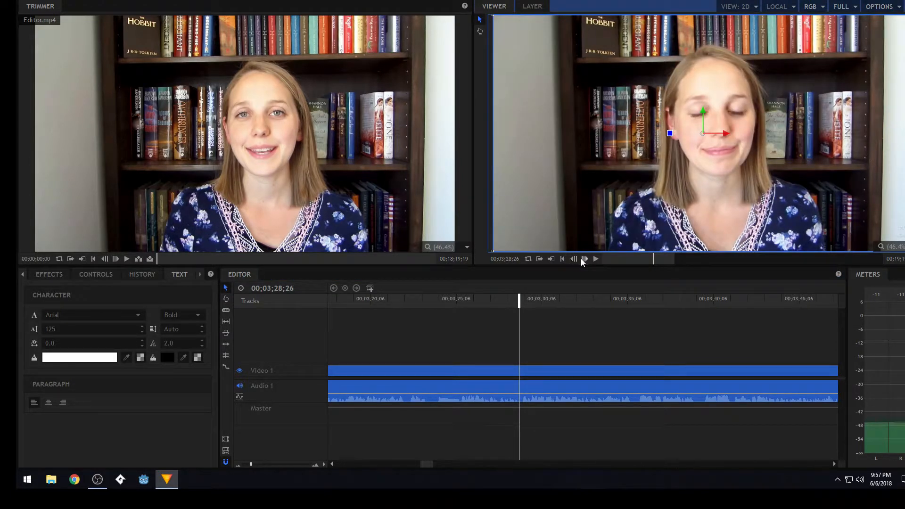
right_click(519, 388)
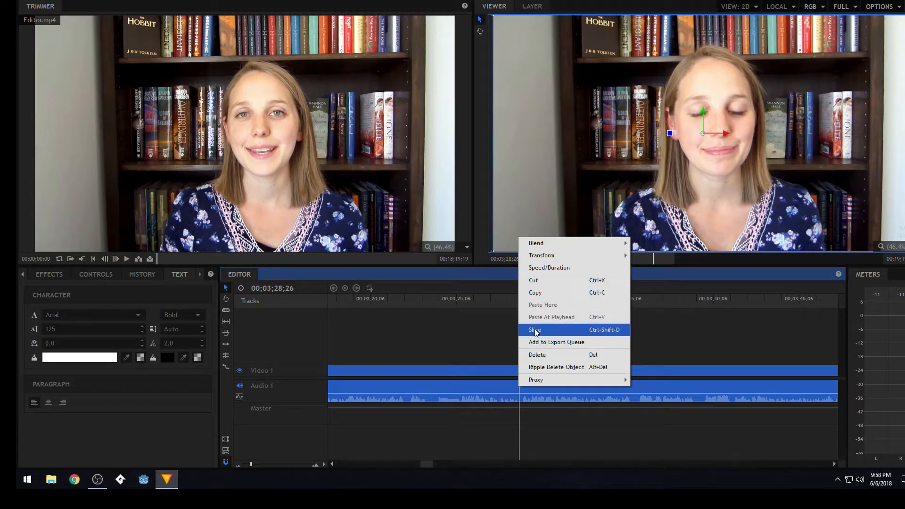
click(532, 327)
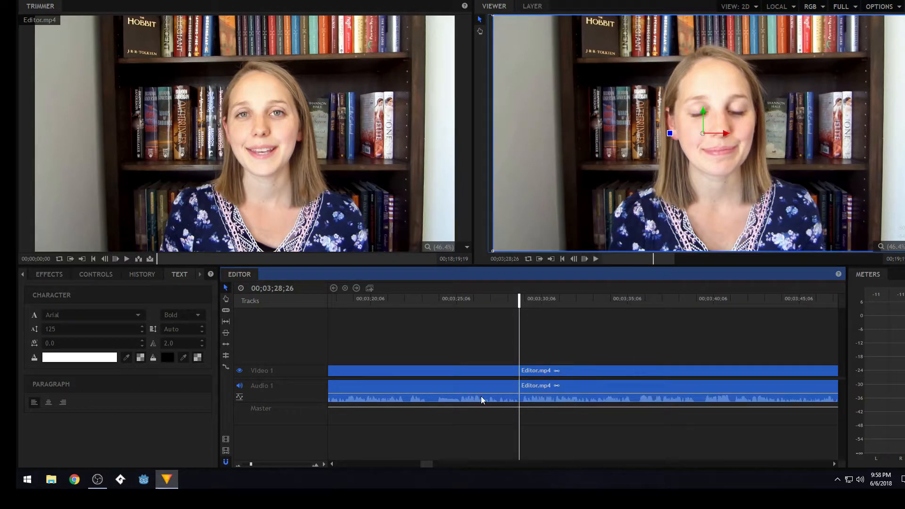
Turn the clip segment before the 00;03;28;26 cut into a composite shot, keeping the default name and the selected clip's properties.
click(476, 387)
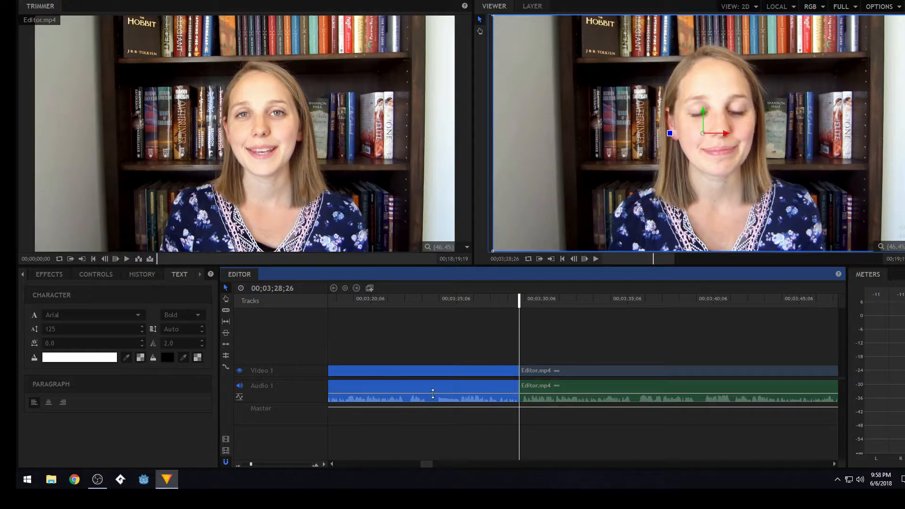
right_click(432, 391)
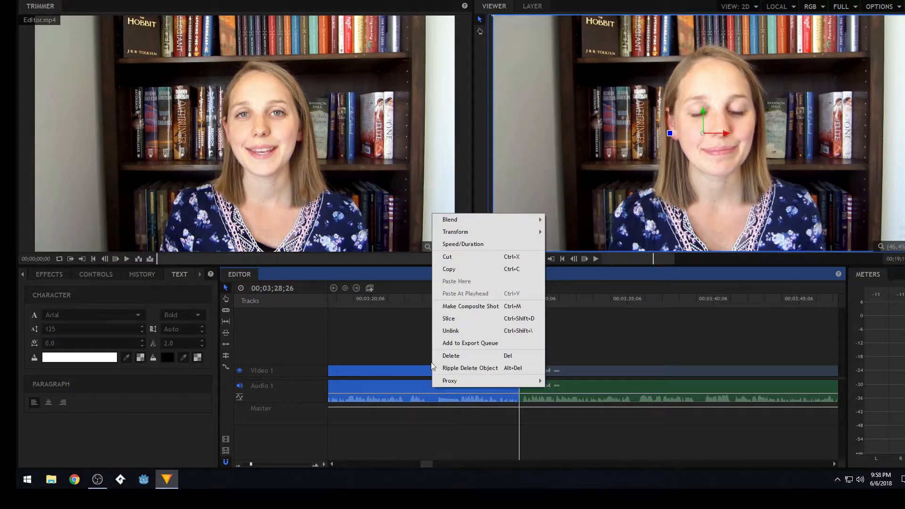
click(444, 307)
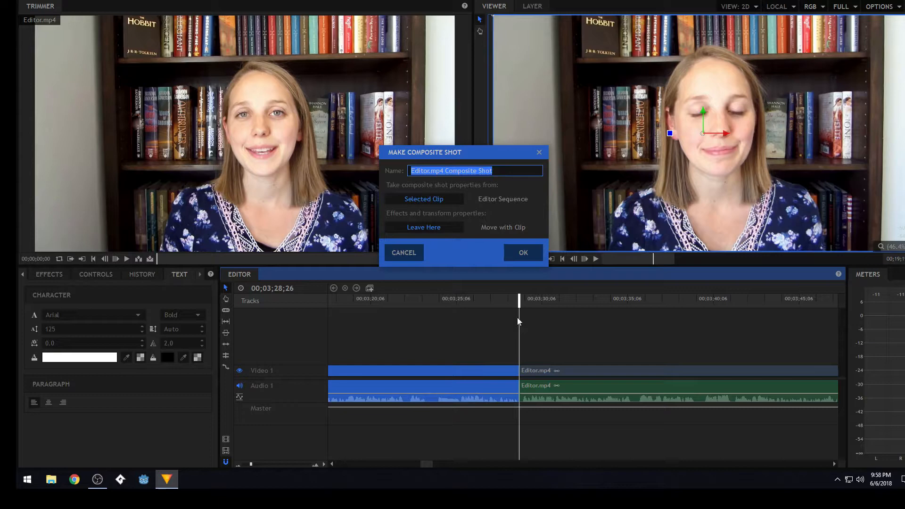
click(521, 253)
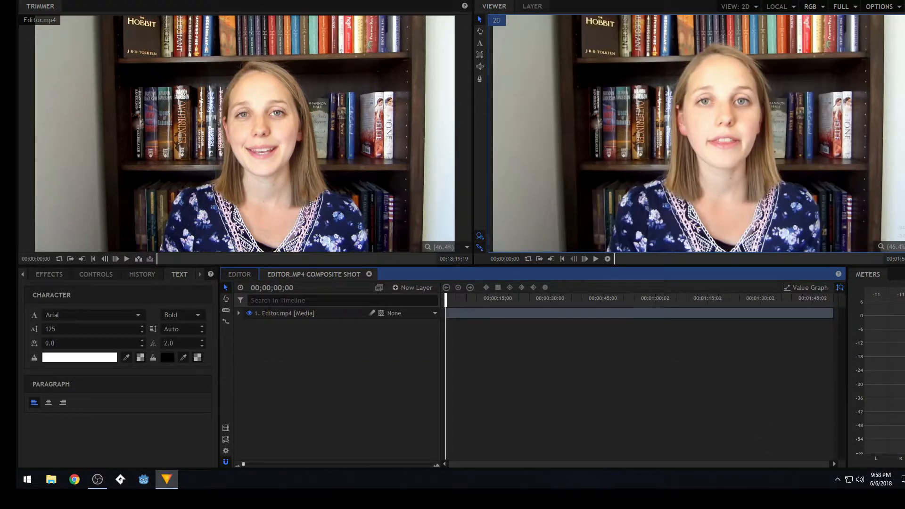
Import the "unbroken" book cover image from the Desktop folder into the project media.
click(21, 275)
click(41, 276)
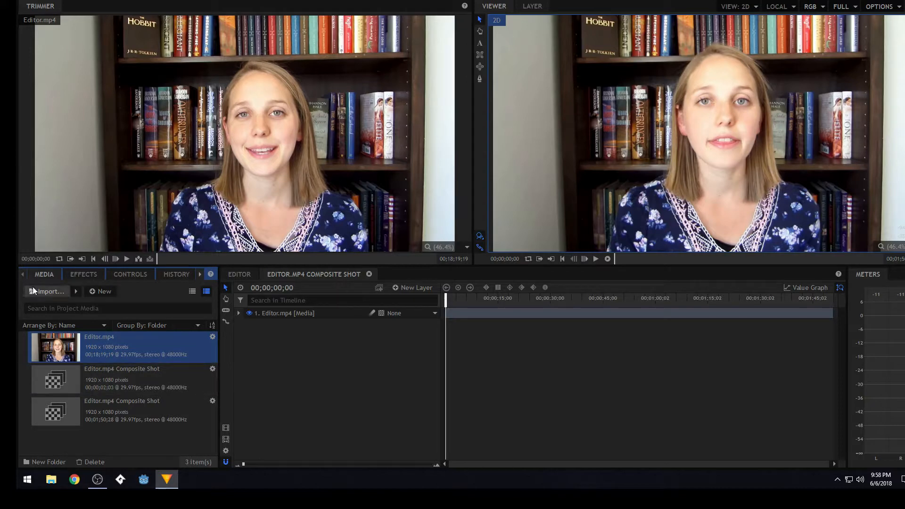
click(45, 292)
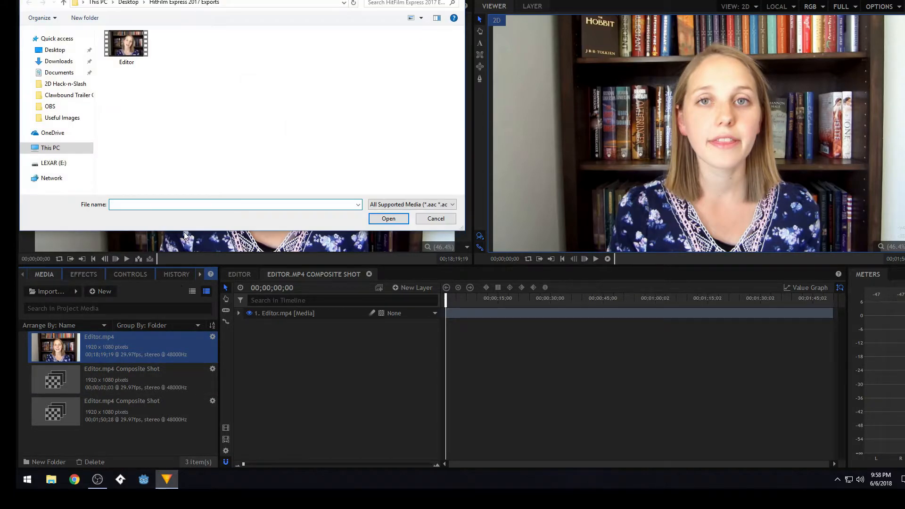
click(61, 151)
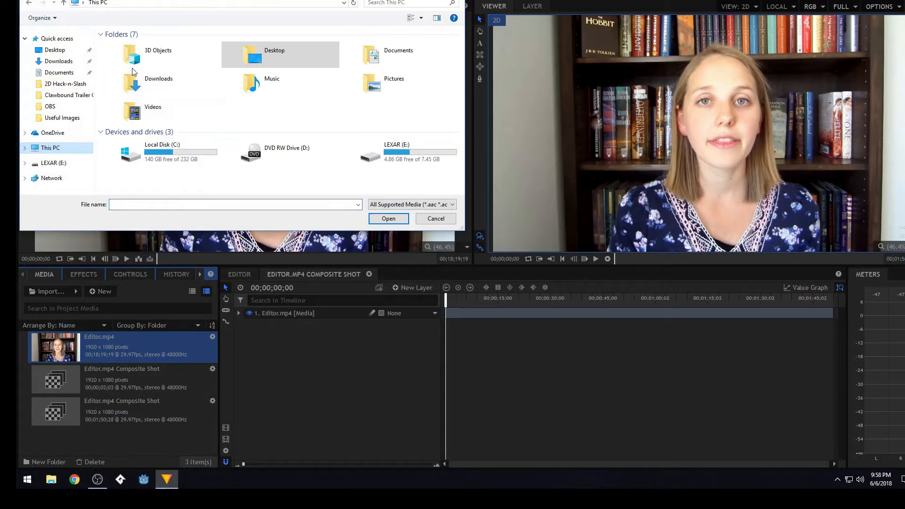
double_click(284, 52)
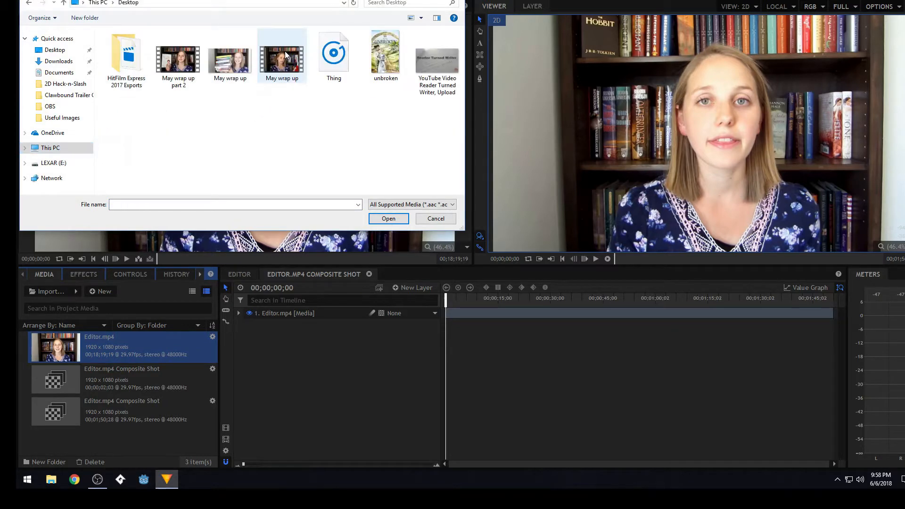
click(373, 64)
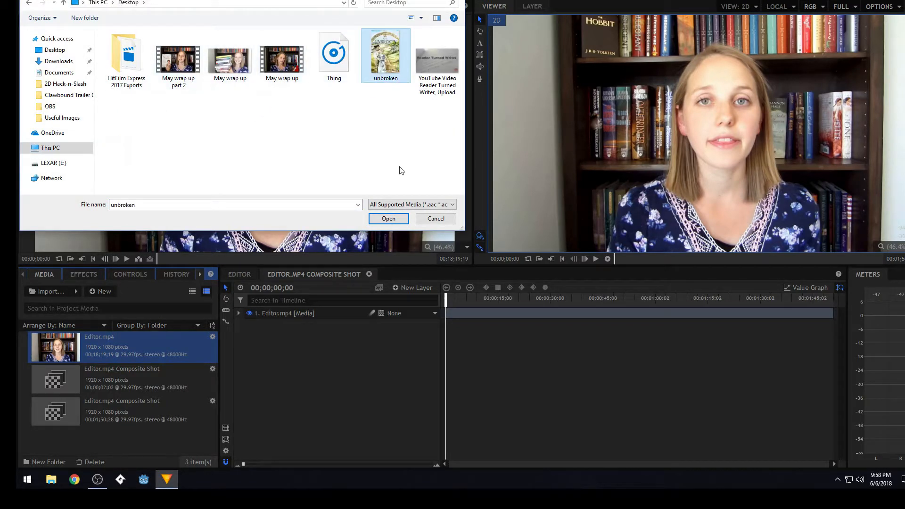
click(403, 217)
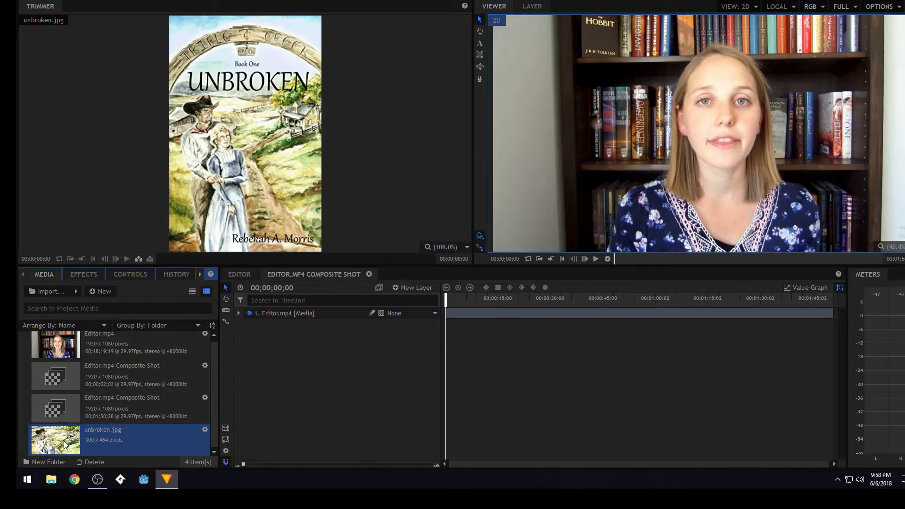
Add unbroken.jpg as a layer over the footage in the composite shot, enlarge it and position it in the upper left of the video frame.
scroll(141, 401, up, 1)
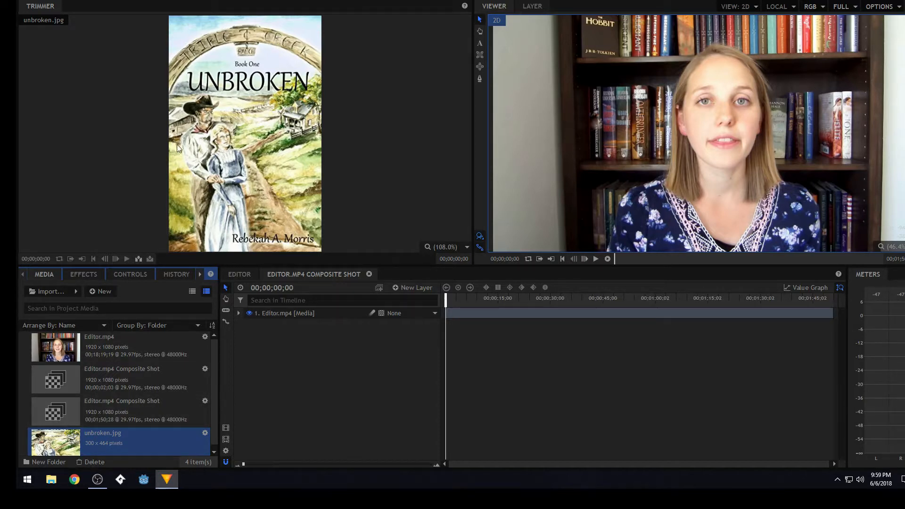
drag(222, 159, 583, 134)
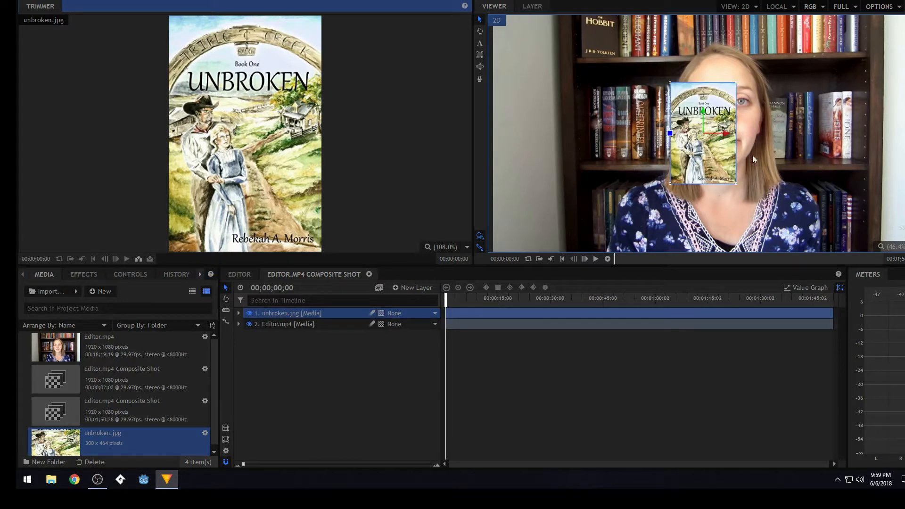
drag(704, 158, 561, 113)
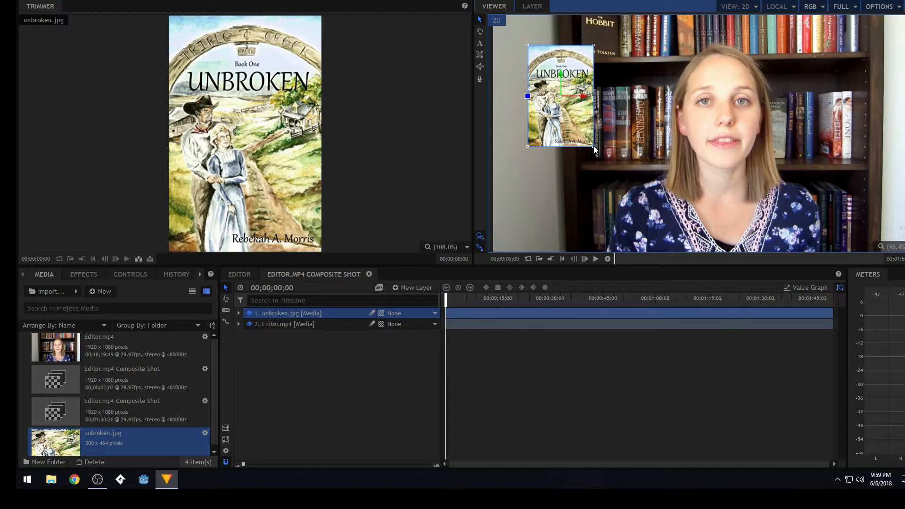
drag(594, 149, 612, 188)
drag(585, 137, 599, 158)
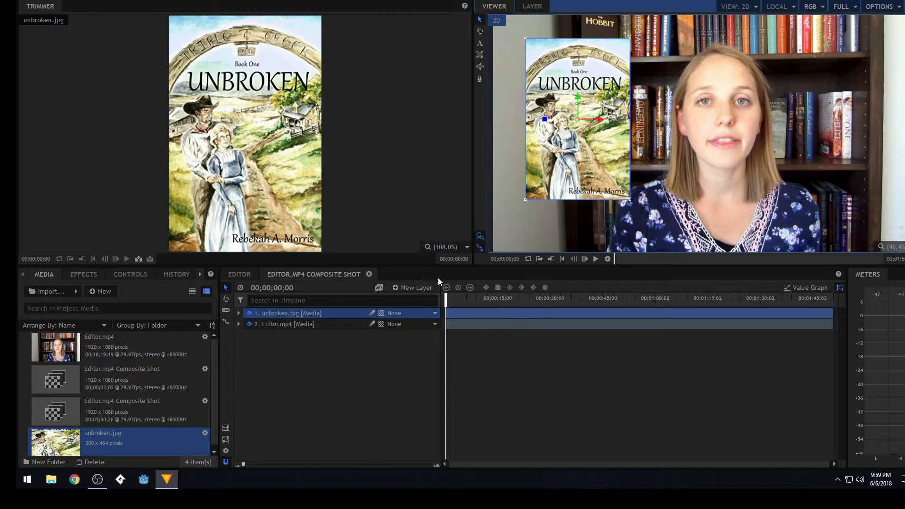
Close the composite shot and play the main timeline from just before its start to check the Unbroken cover overlay.
click(369, 274)
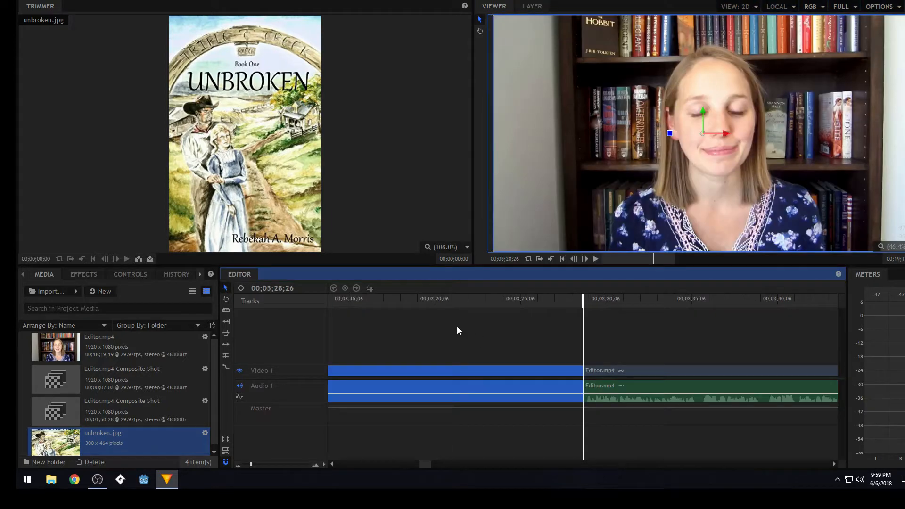
drag(426, 465, 379, 464)
click(603, 302)
click(596, 258)
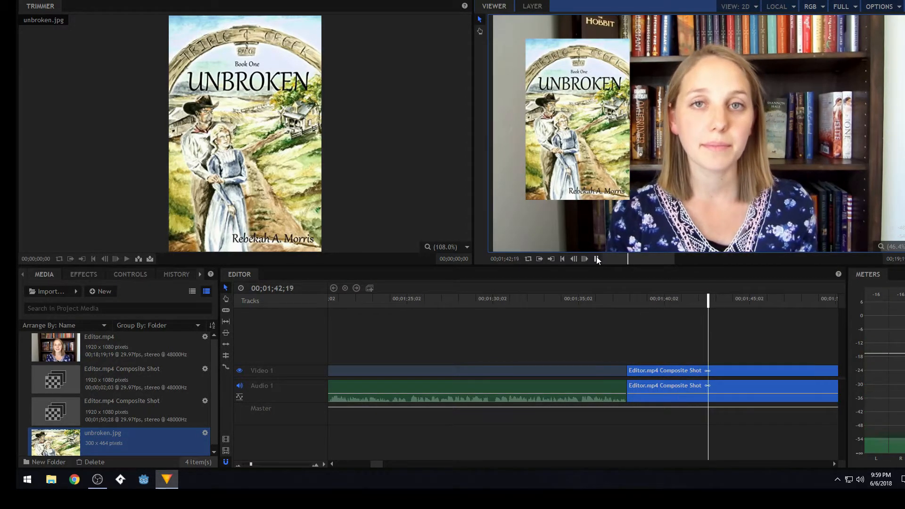
click(595, 259)
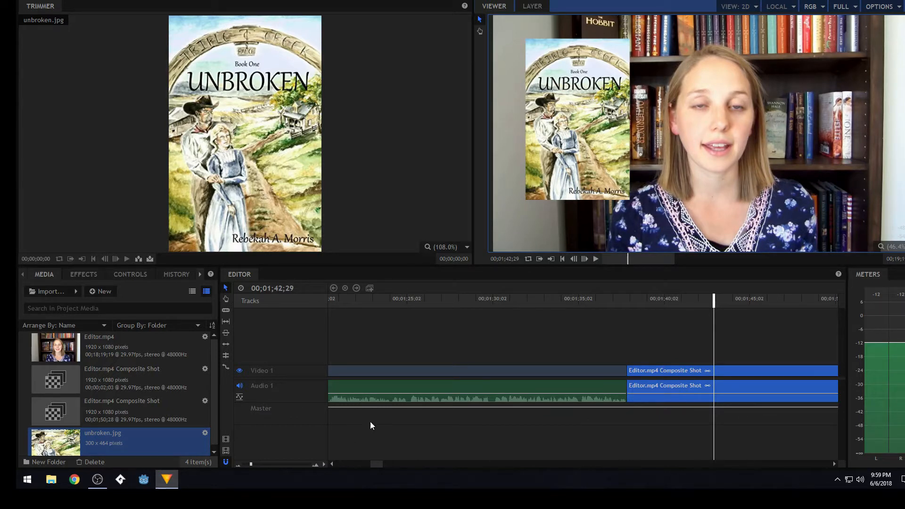
Add the edited timeline to the export queue as an MP4 with the YouTube 1080p HD preset and review the queued task.
click(228, 439)
click(491, 257)
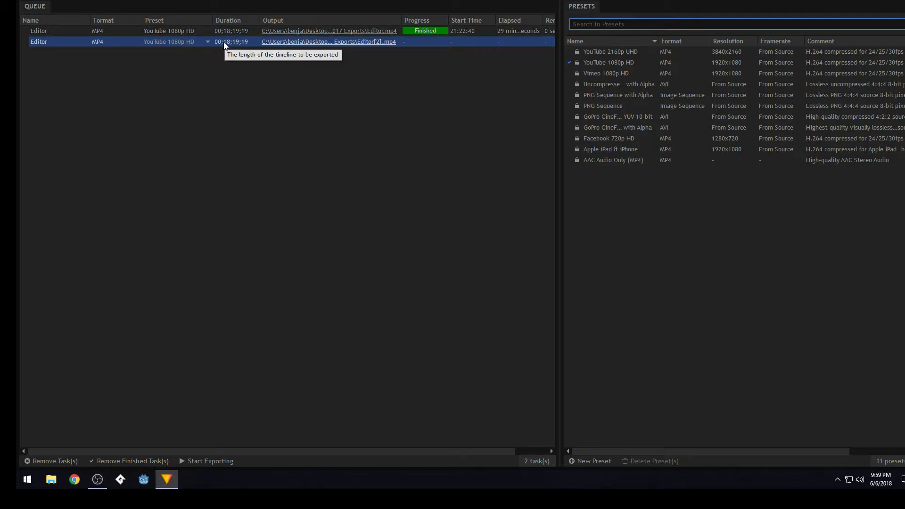
click(171, 32)
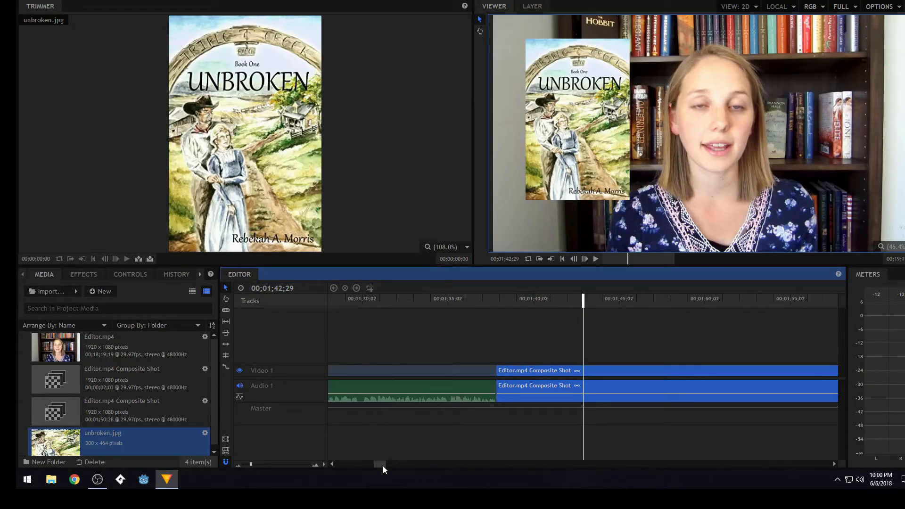
drag(383, 465, 341, 467)
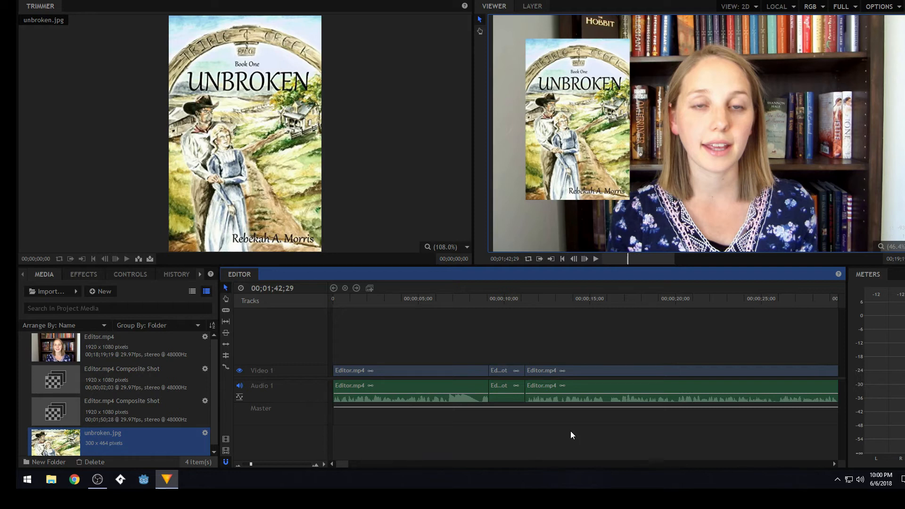
mouse_move(341, 465)
mouse_down()
mouse_move(434, 461)
mouse_move(338, 466)
mouse_move(357, 465)
mouse_up()
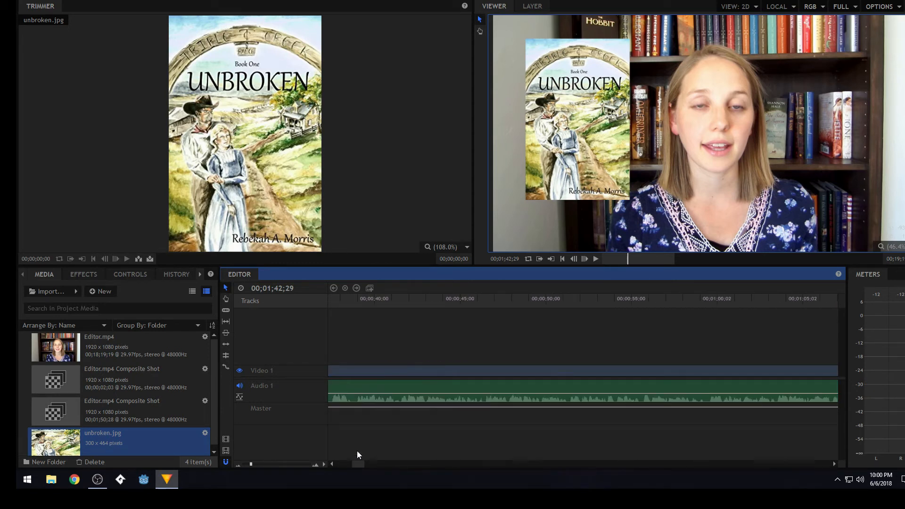
drag(360, 465, 442, 461)
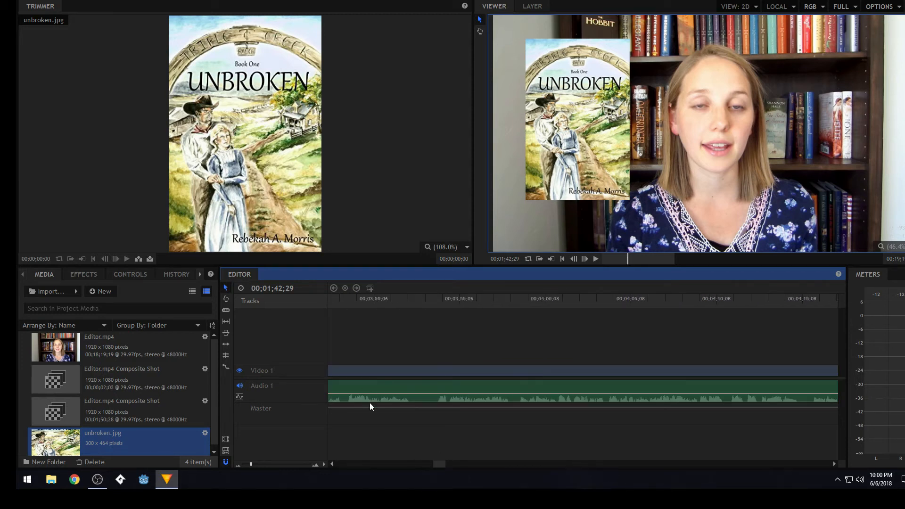